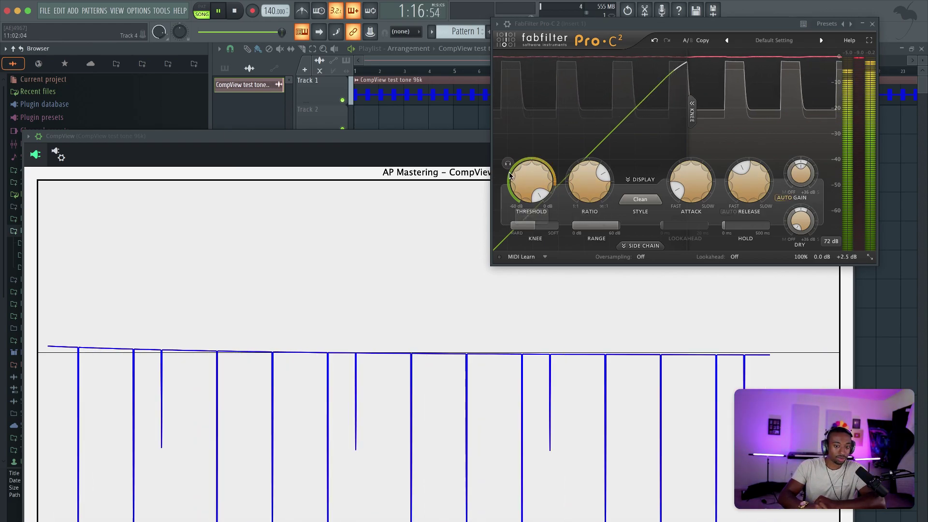
# Lower the compressor's threshold from the top of its range to about -9.13 dB while the test tone plays
pyautogui.moveTo(572, 178)
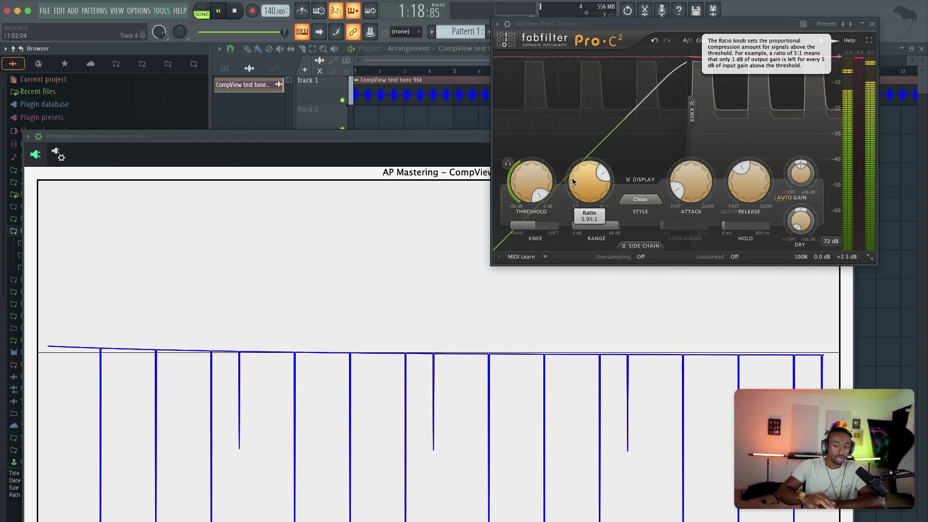
pyautogui.moveTo(713, 185)
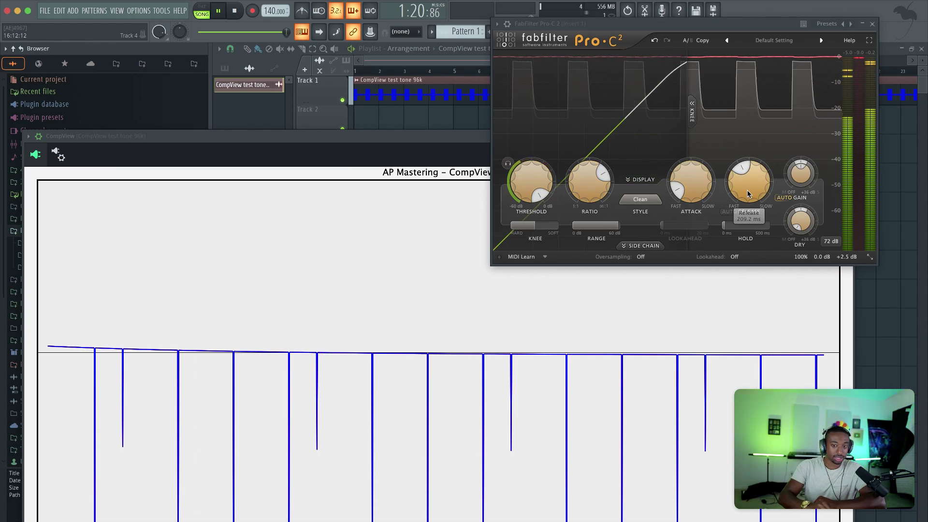
pyautogui.moveTo(530, 170)
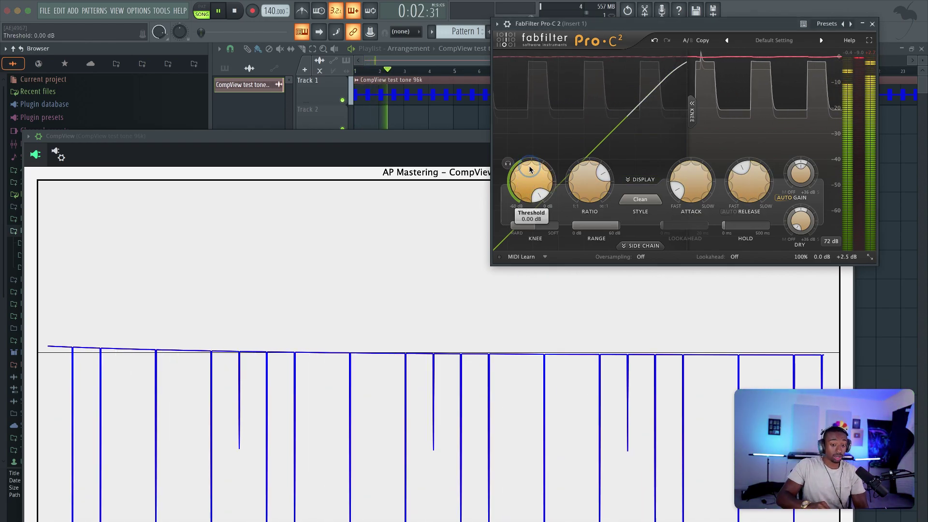
pyautogui.moveTo(529, 166); pyautogui.dragTo(528, 172)
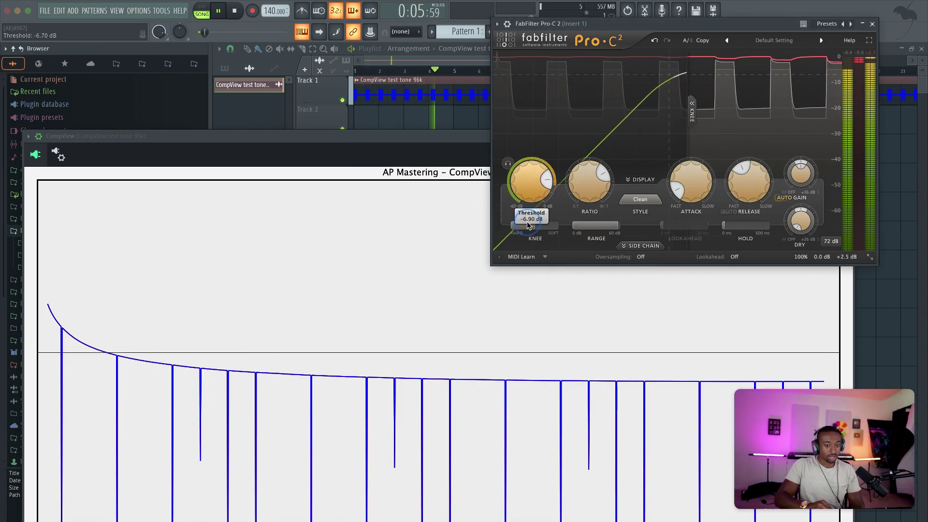
pyautogui.moveTo(528, 225); pyautogui.dragTo(530, 239)
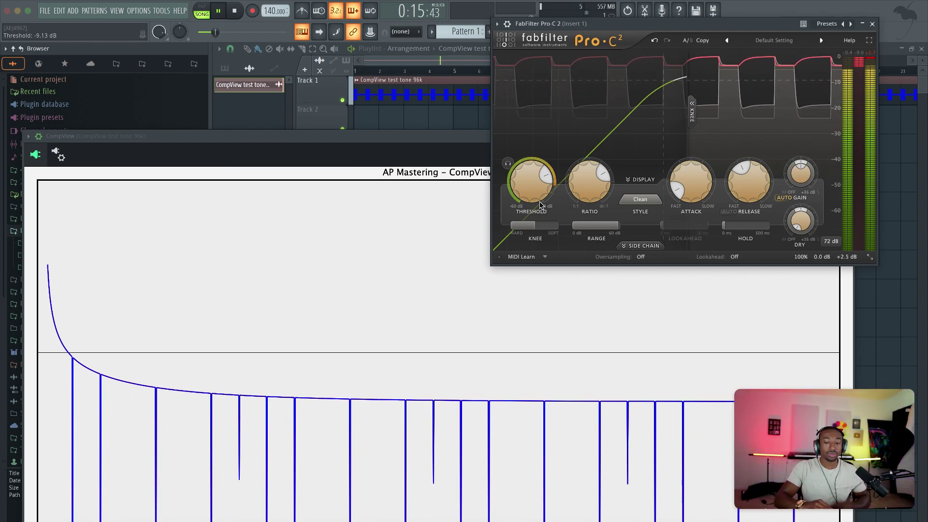
# Return the compressor's threshold to 0 dB
pyautogui.moveTo(534, 188); pyautogui.dragTo(537, 128)
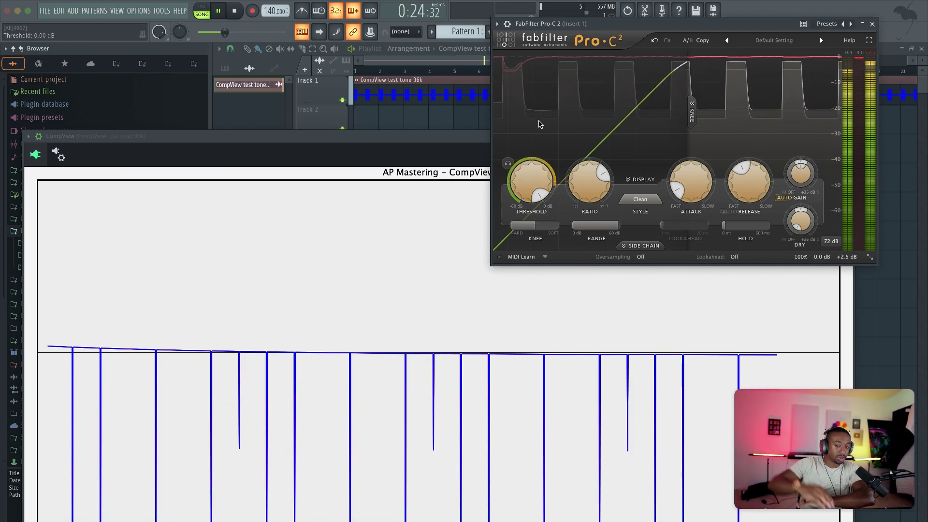
pyautogui.moveTo(531, 171)
pyautogui.moveTo(532, 175); pyautogui.dragTo(553, 182)
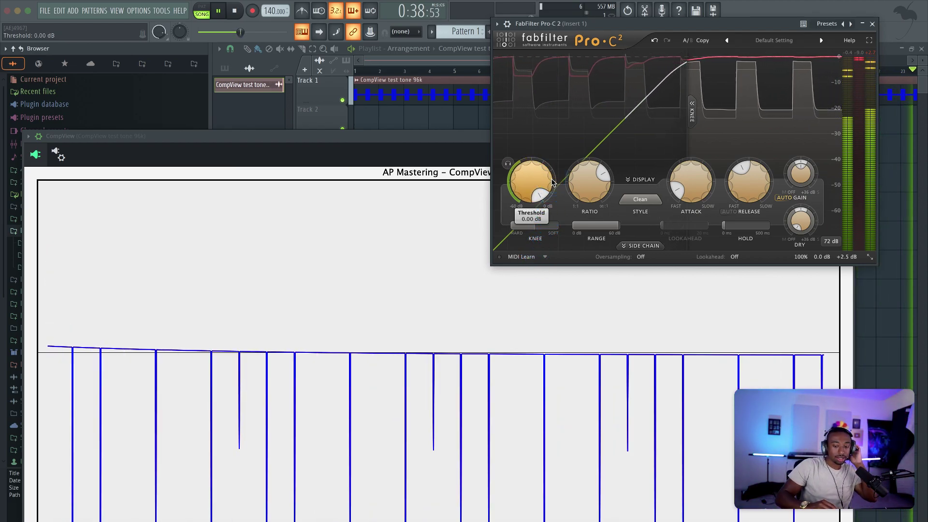
# Set the ratio to 1:1 and lower the threshold to about -16.40 dB
pyautogui.moveTo(593, 184); pyautogui.dragTo(585, 264)
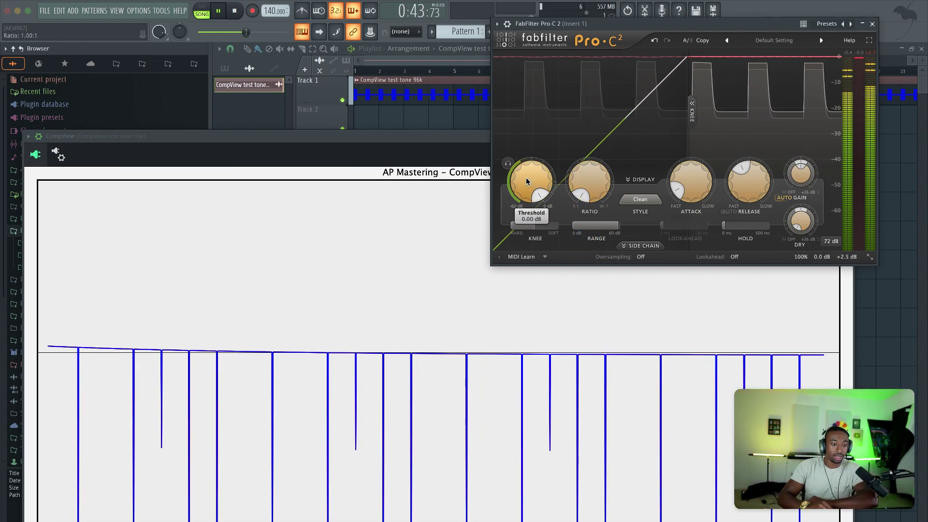
pyautogui.moveTo(526, 177); pyautogui.dragTo(530, 240)
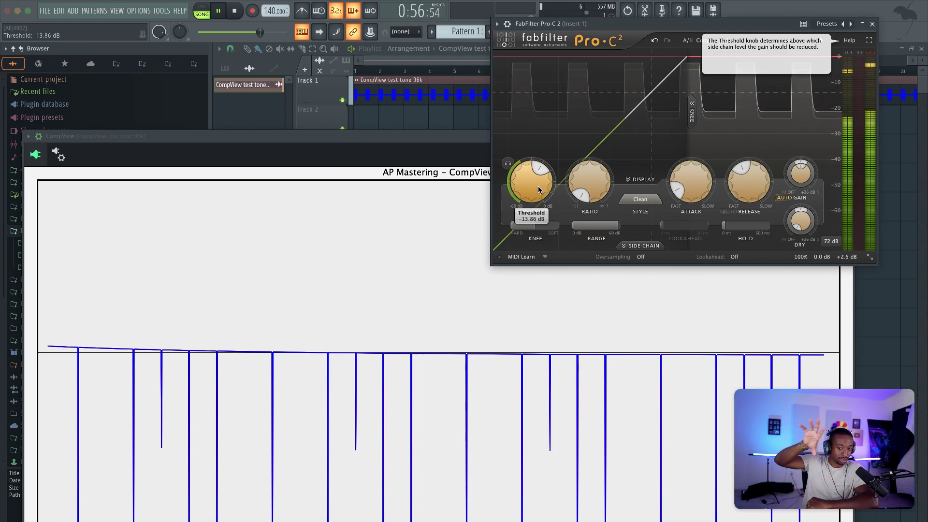
pyautogui.moveTo(596, 181)
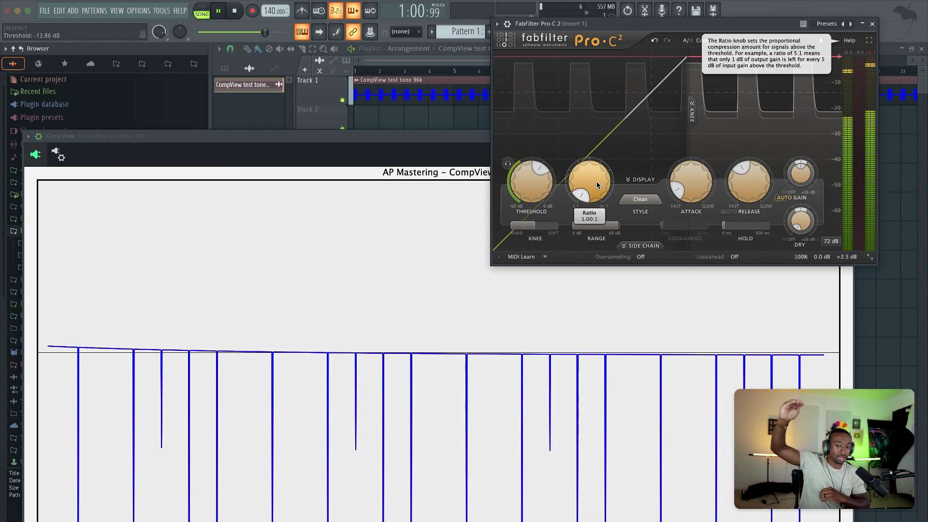
pyautogui.moveTo(528, 183)
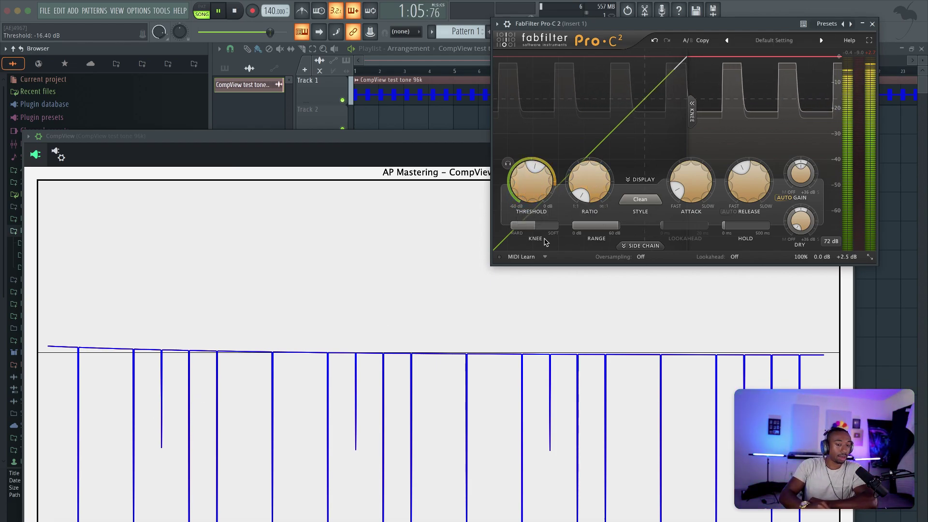
pyautogui.moveTo(598, 180)
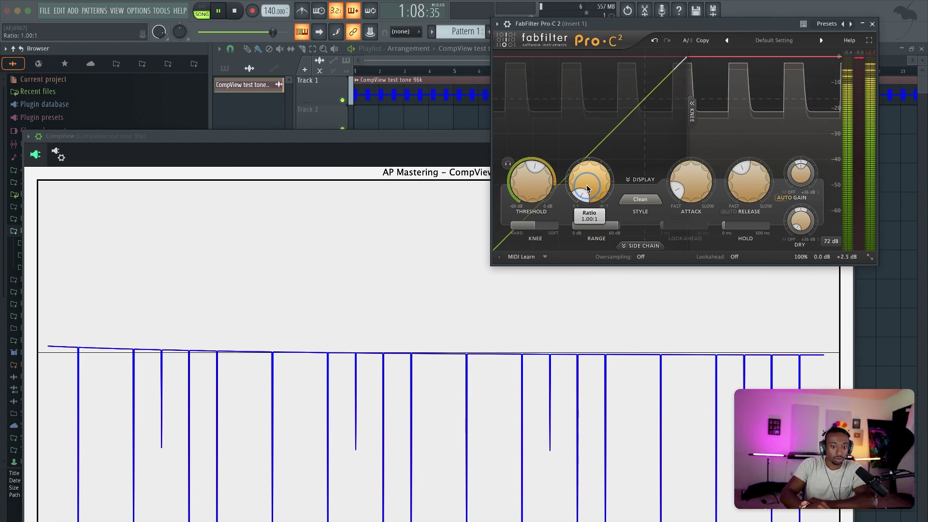
# Raise the compressor's ratio in stages, through about 1.50:1 up to about 2.01:1
pyautogui.moveTo(586, 181); pyautogui.dragTo(590, 208)
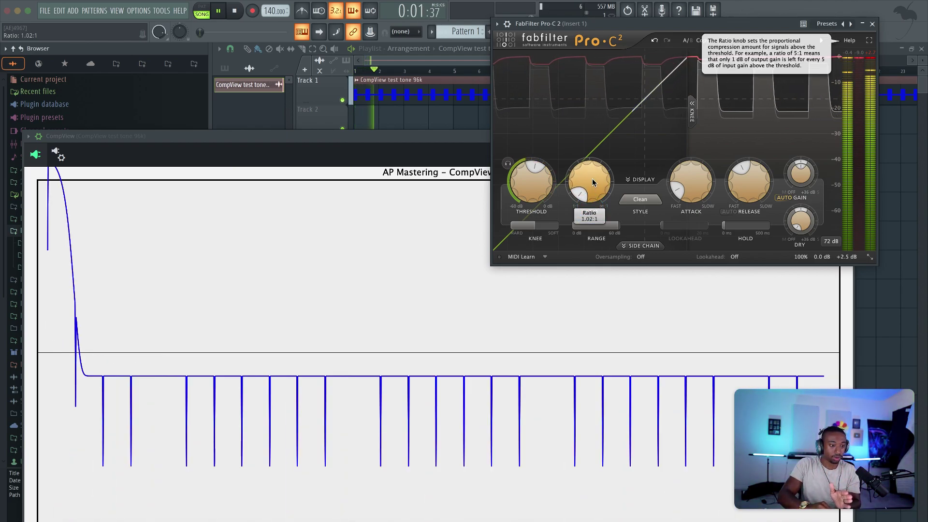
pyautogui.moveTo(591, 181); pyautogui.dragTo(612, 99)
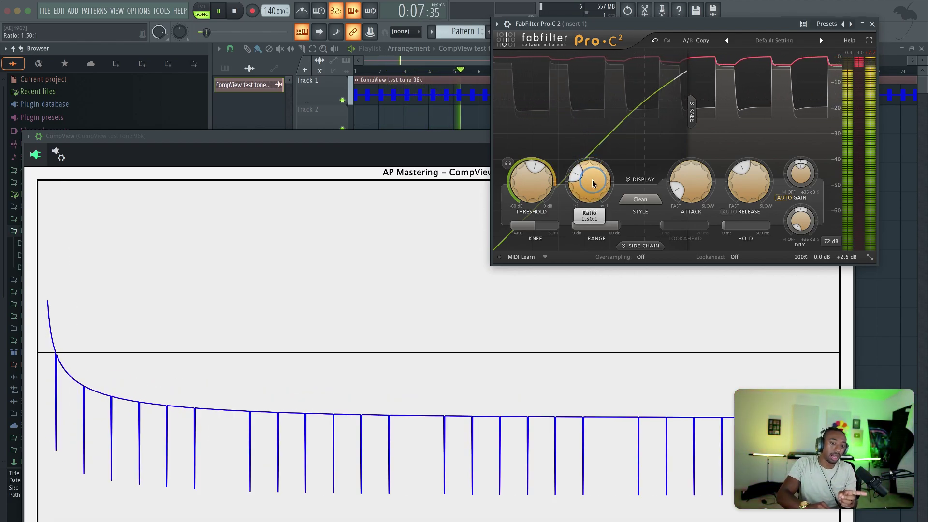
pyautogui.moveTo(593, 170); pyautogui.dragTo(593, 168)
pyautogui.scroll(5, 591, 179)
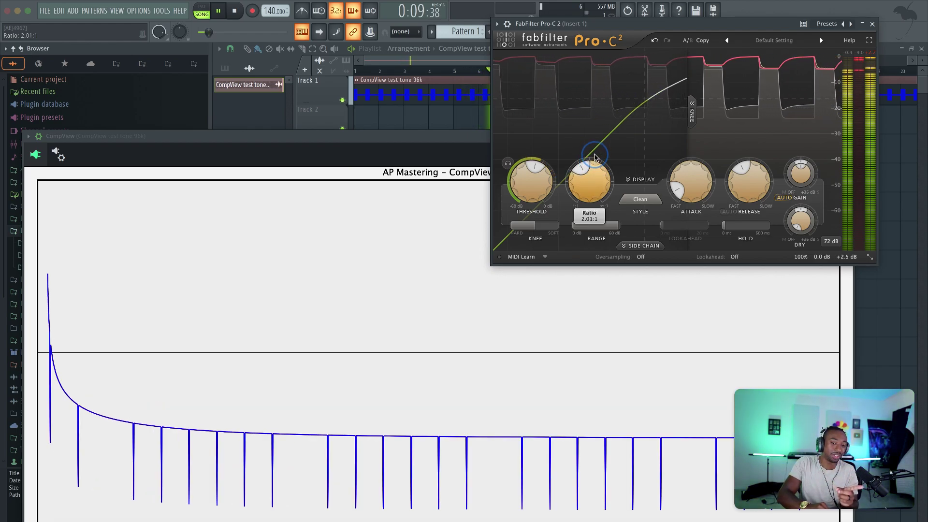
# Reset the ratio to 1:1 and the threshold to 0 dB
pyautogui.moveTo(590, 189); pyautogui.dragTo(586, 263)
pyautogui.moveTo(535, 186); pyautogui.dragTo(537, 144)
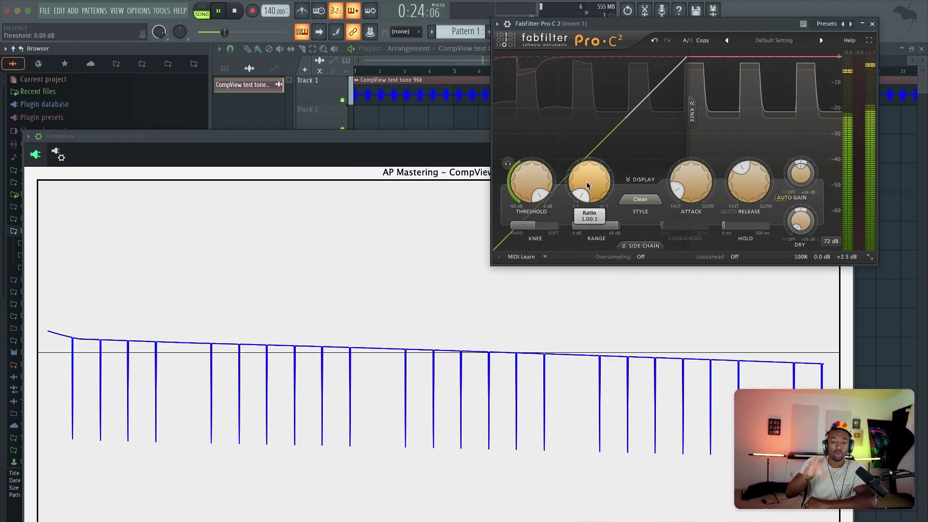
pyautogui.moveTo(586, 181)
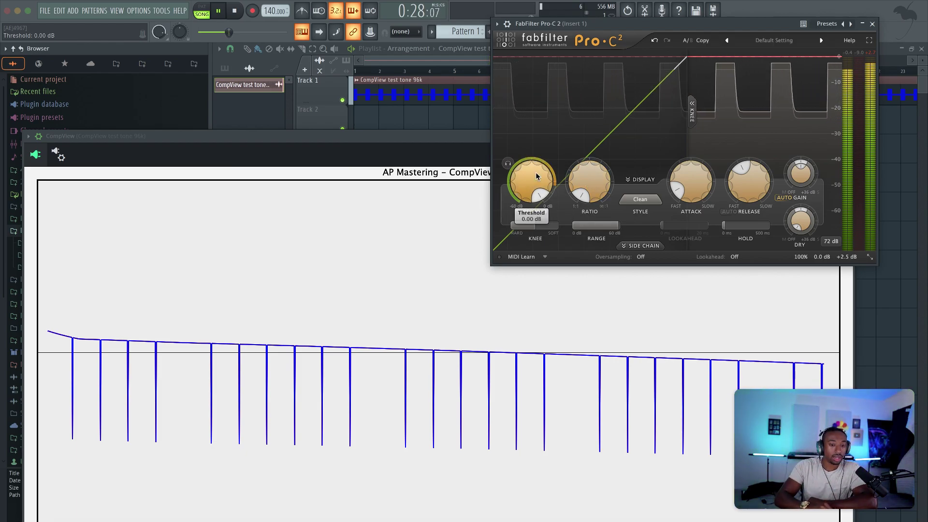
# Raise the ratio to 2:1 and set the threshold to exactly -10 dB
pyautogui.moveTo(535, 172); pyautogui.dragTo(535, 232)
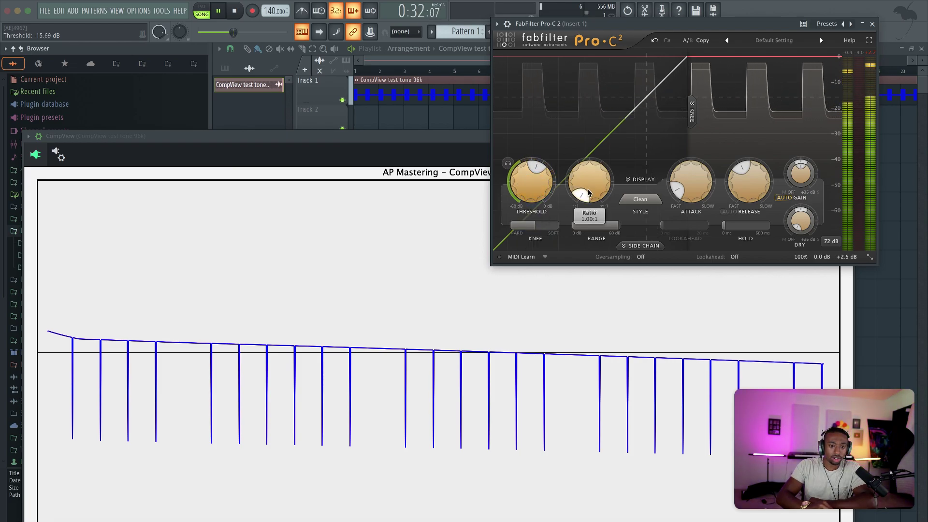
pyautogui.moveTo(588, 188); pyautogui.dragTo(535, 178)
pyautogui.write('-10')
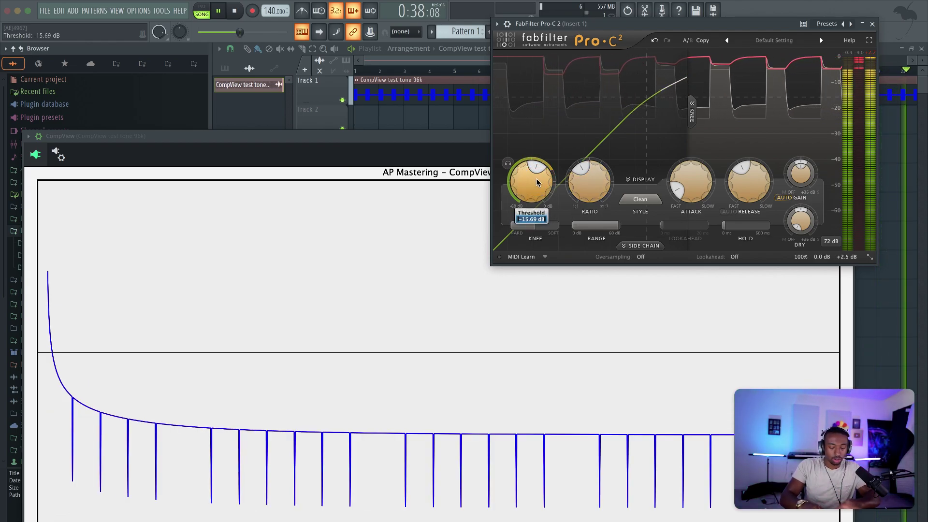
pyautogui.press('Return')
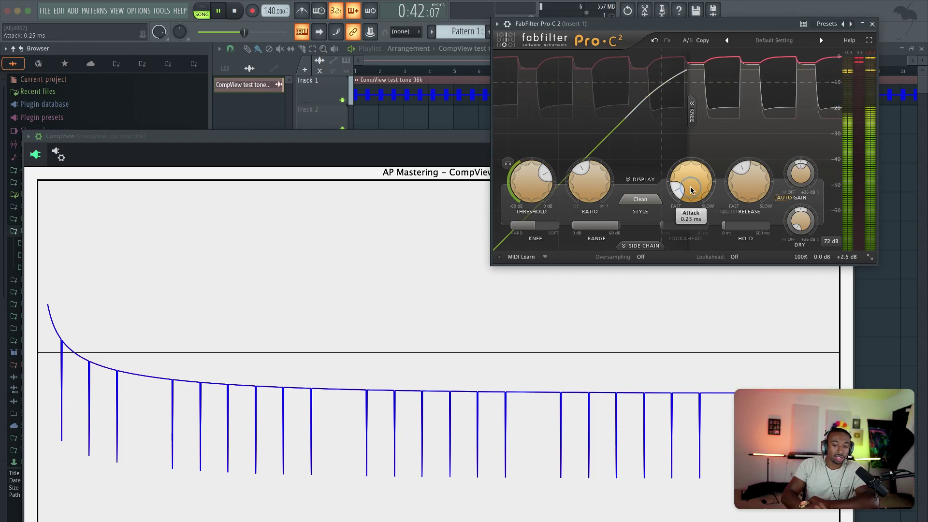
# Set the compressor's attack to its fastest value, 0.005 ms
pyautogui.scroll(-3, 691, 211)
pyautogui.moveTo(587, 202)
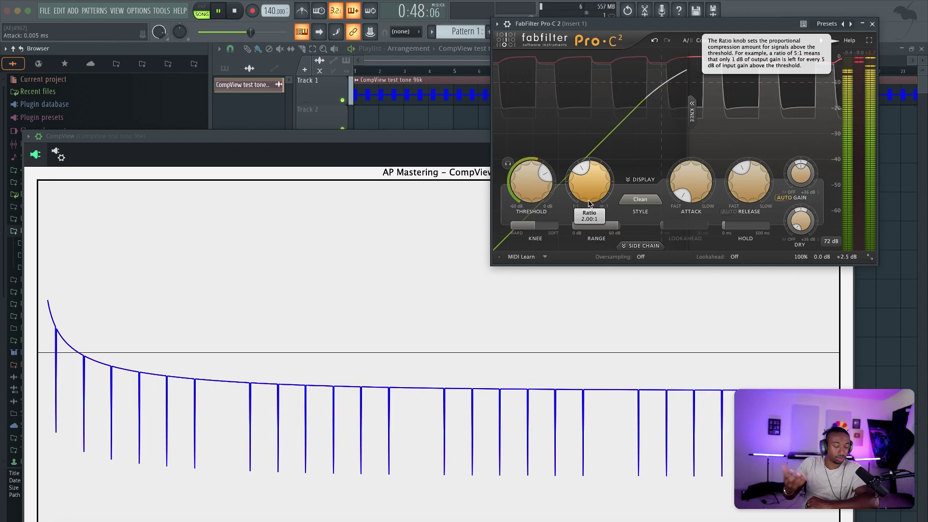
pyautogui.moveTo(710, 200)
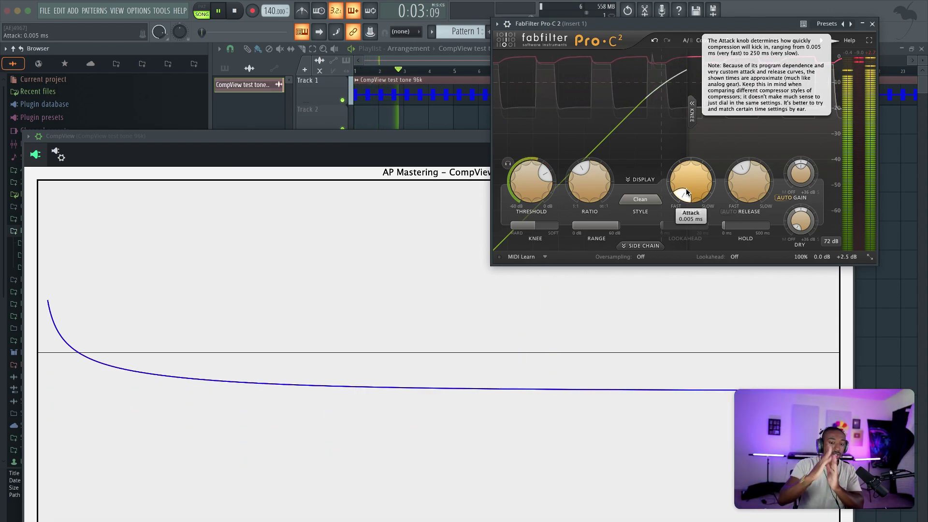
# Slow the attack to about 53 ms, with the threshold lowered and the ratio raised to about 3.03:1
pyautogui.moveTo(686, 192); pyautogui.dragTo(692, 154)
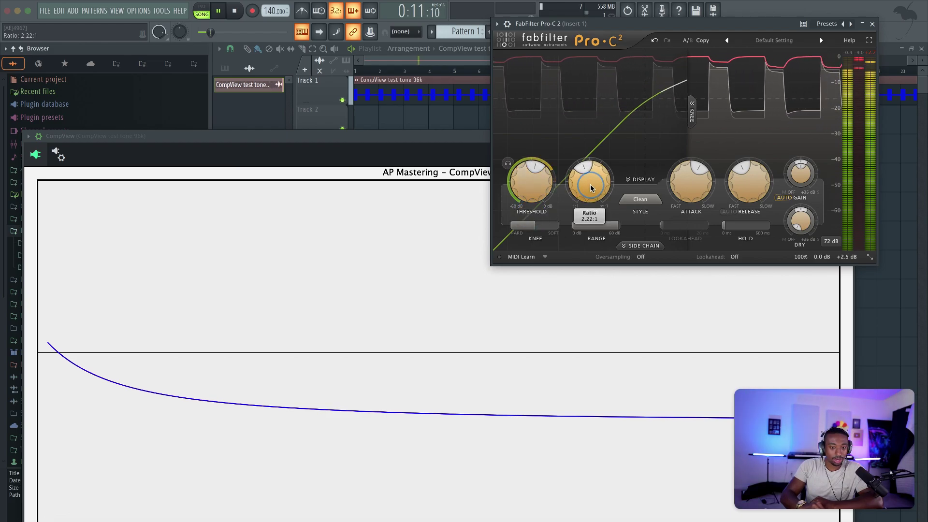
pyautogui.moveTo(590, 188); pyautogui.dragTo(590, 174)
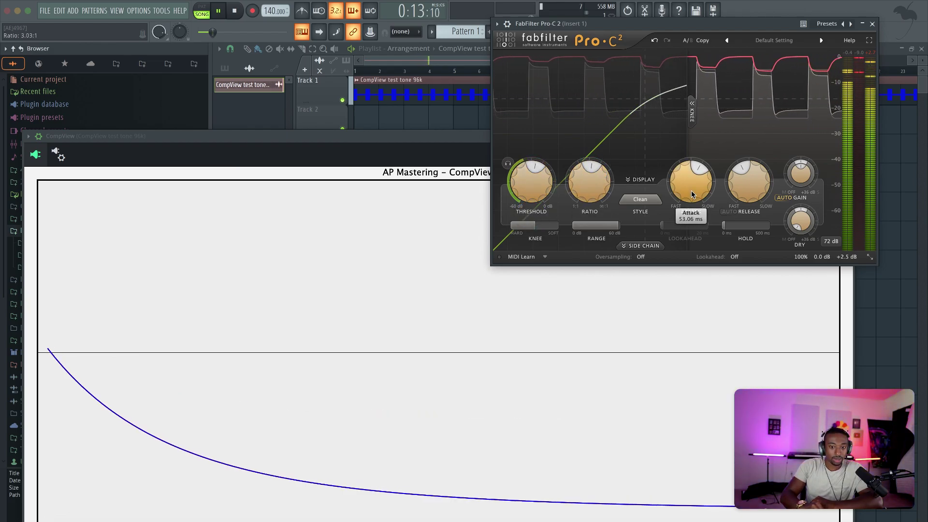
pyautogui.moveTo(691, 190); pyautogui.dragTo(691, 193)
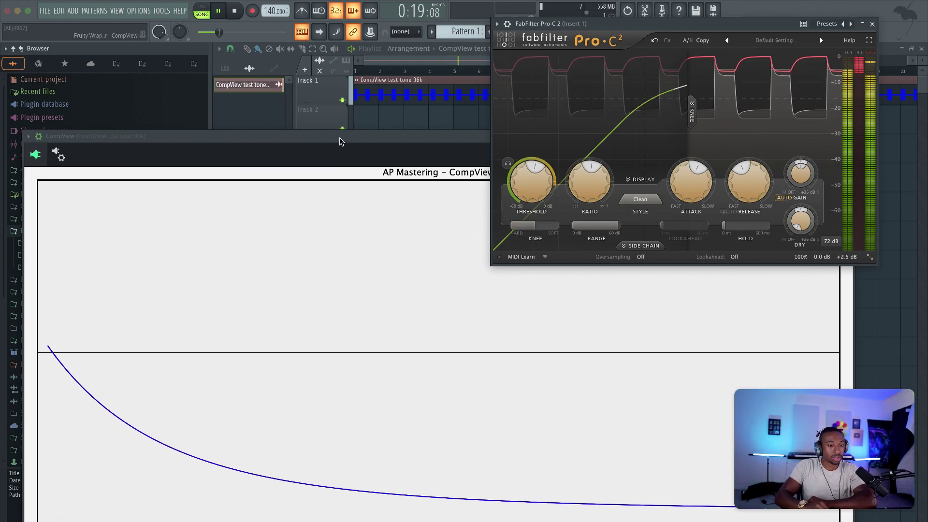
# Reposition the CompView window so more of the curve is visible, and shorten the attack to 0.005 ms
pyautogui.moveTo(340, 138); pyautogui.dragTo(317, 79)
pyautogui.moveTo(690, 193); pyautogui.dragTo(689, 218)
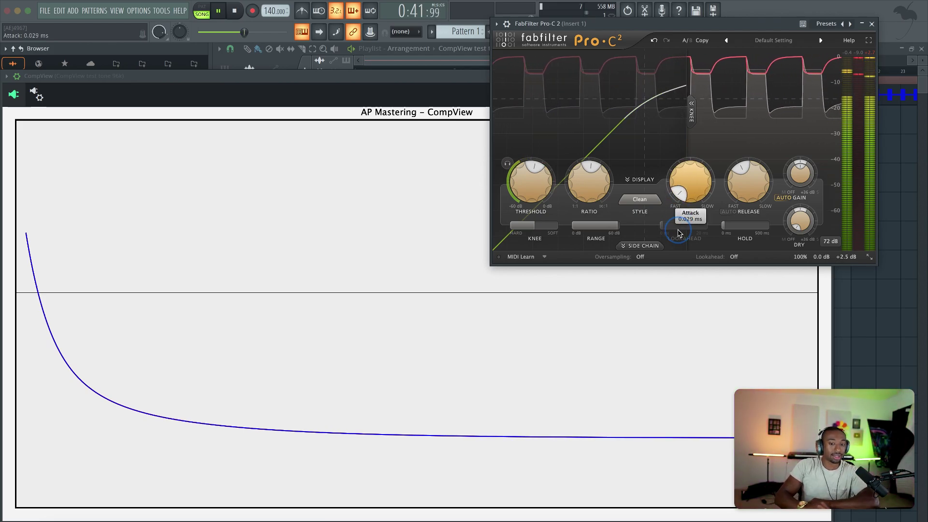
pyautogui.scroll(-10, 691, 196)
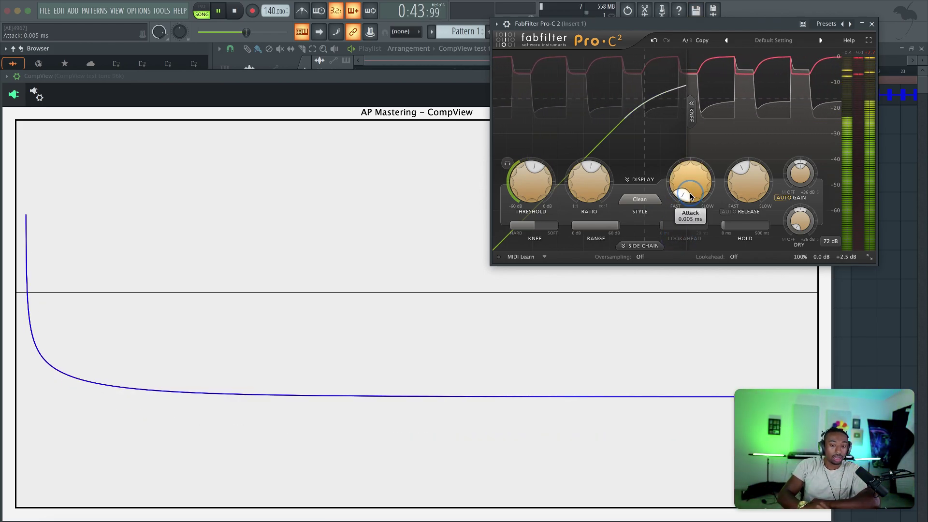
# Slow the compressor's attack in stages, through about 0.26, 7.34, 25.43 and 51.37 ms, up to about 119 ms
pyautogui.scroll(3, 691, 195)
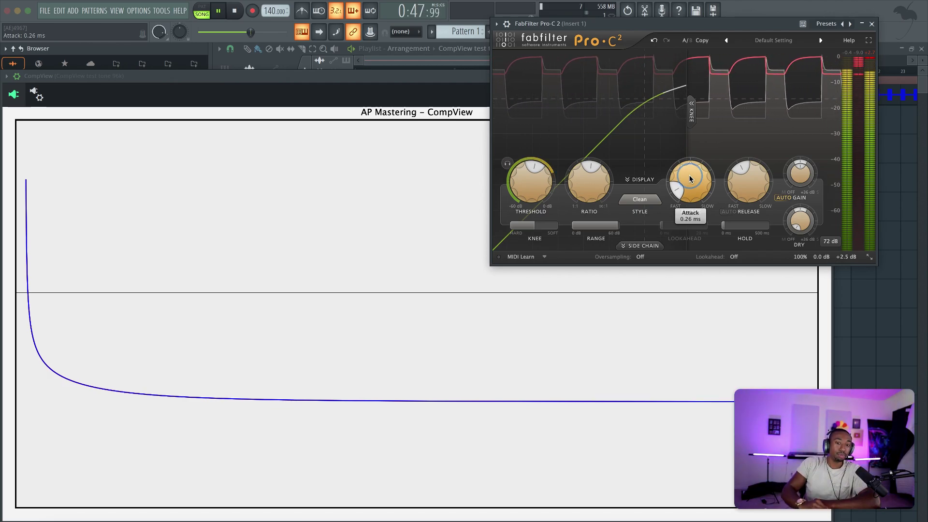
pyautogui.moveTo(690, 179); pyautogui.dragTo(691, 160)
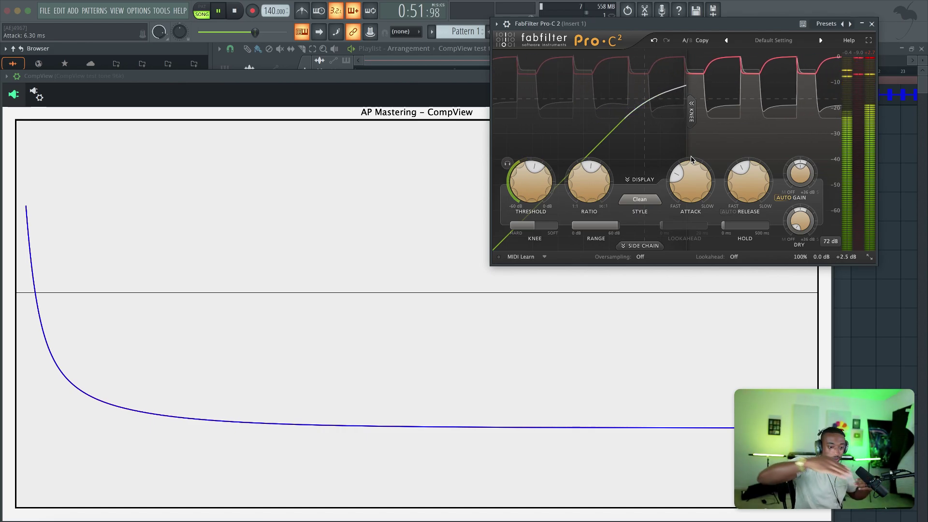
pyautogui.scroll(3, 698, 174)
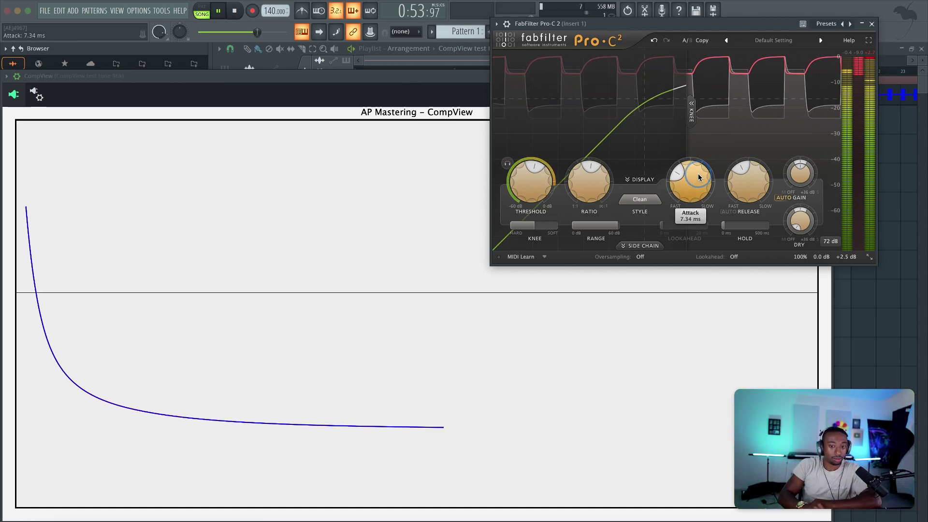
pyautogui.scroll(3, 693, 179)
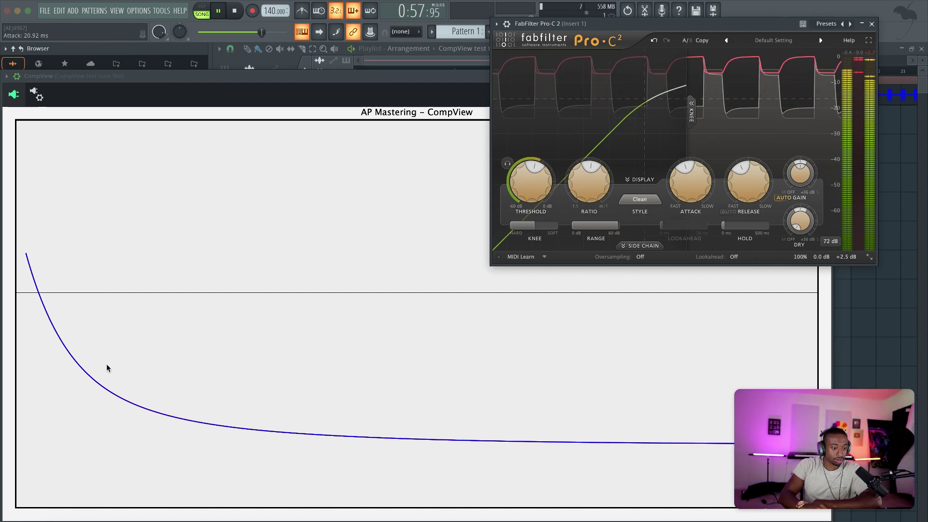
pyautogui.scroll(2, 687, 180)
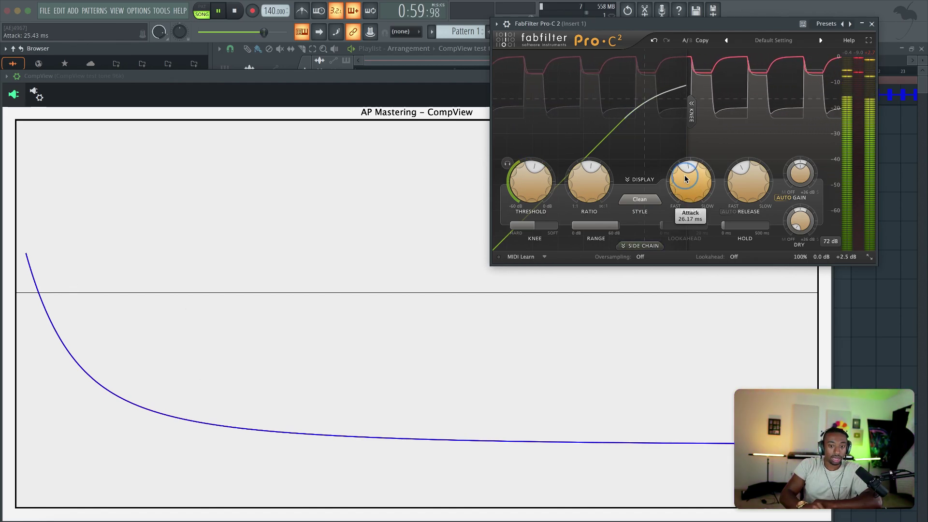
pyautogui.scroll(4, 687, 180)
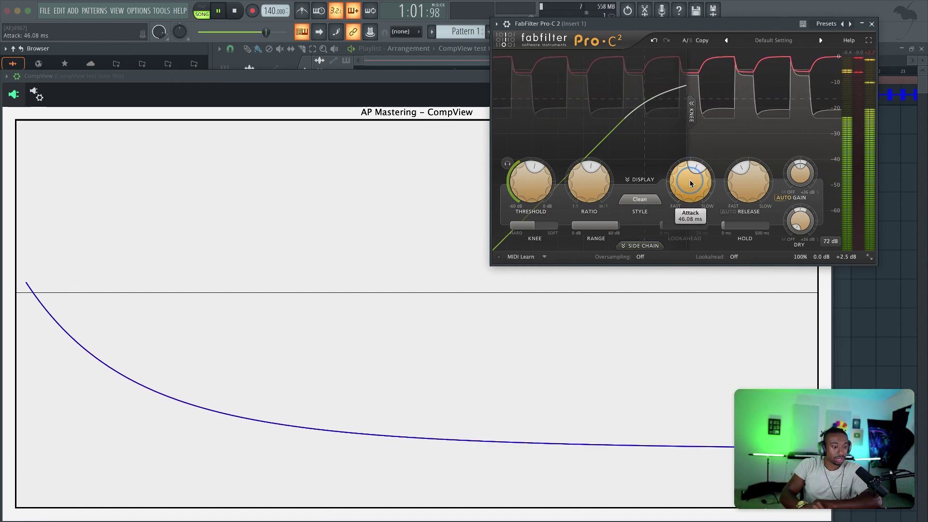
pyautogui.scroll(1, 690, 183)
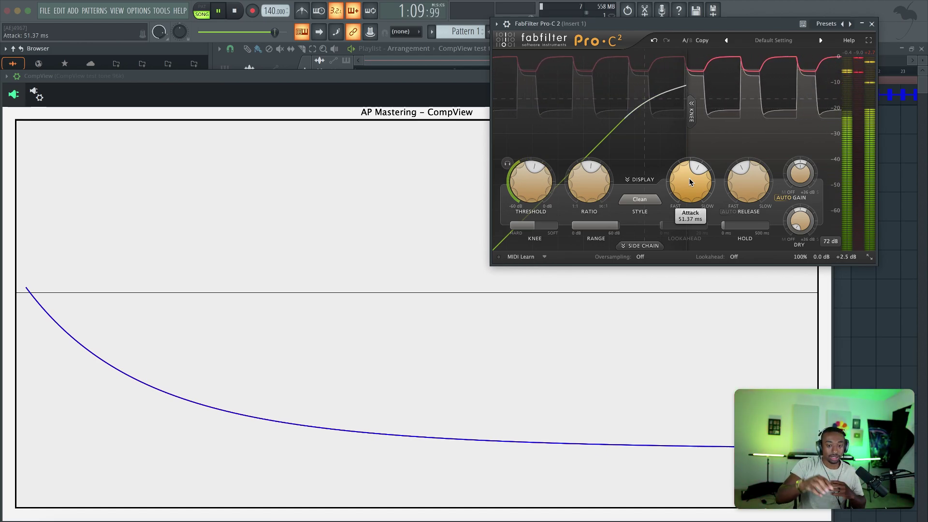
pyautogui.moveTo(690, 183); pyautogui.dragTo(689, 141)
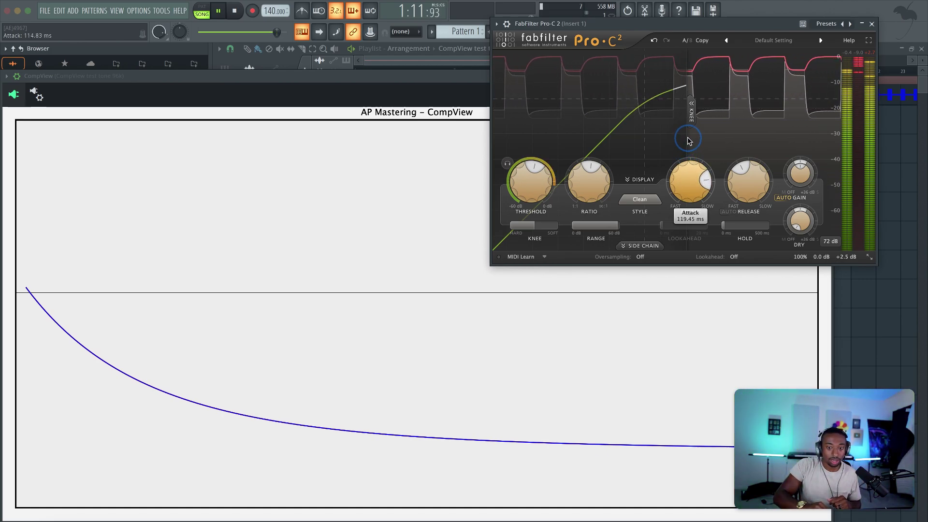
# Slow the attack to about 157 ms before returning it to 0.005 ms, and shorten the release to 10 ms
pyautogui.scroll(4, 693, 176)
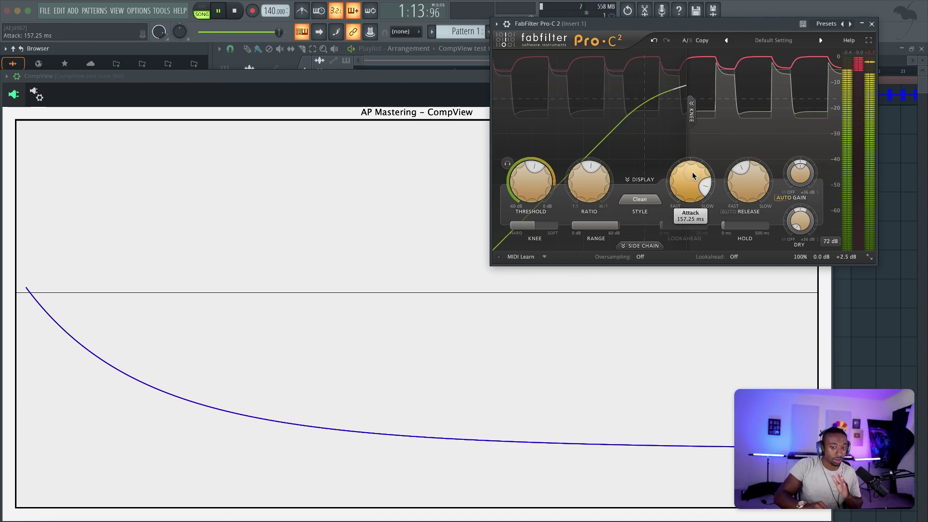
pyautogui.moveTo(692, 176); pyautogui.dragTo(694, 227)
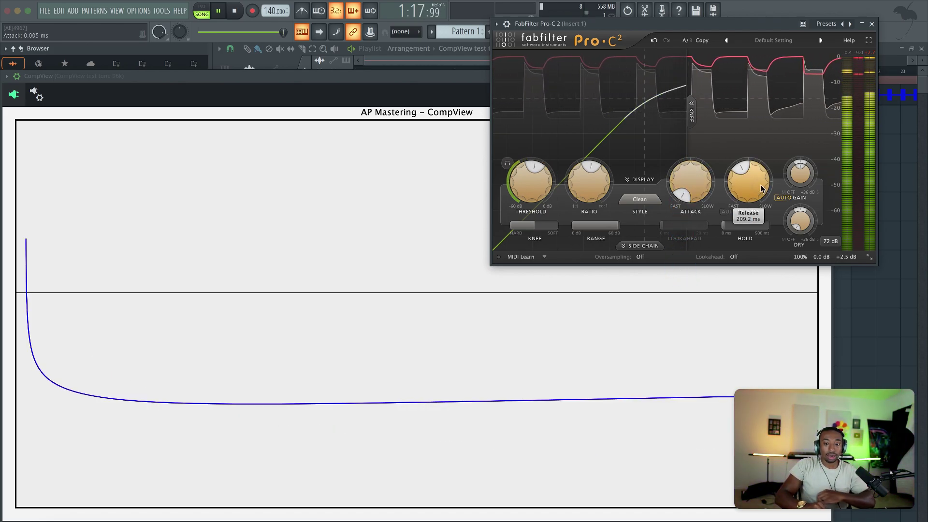
pyautogui.moveTo(762, 188); pyautogui.dragTo(755, 198)
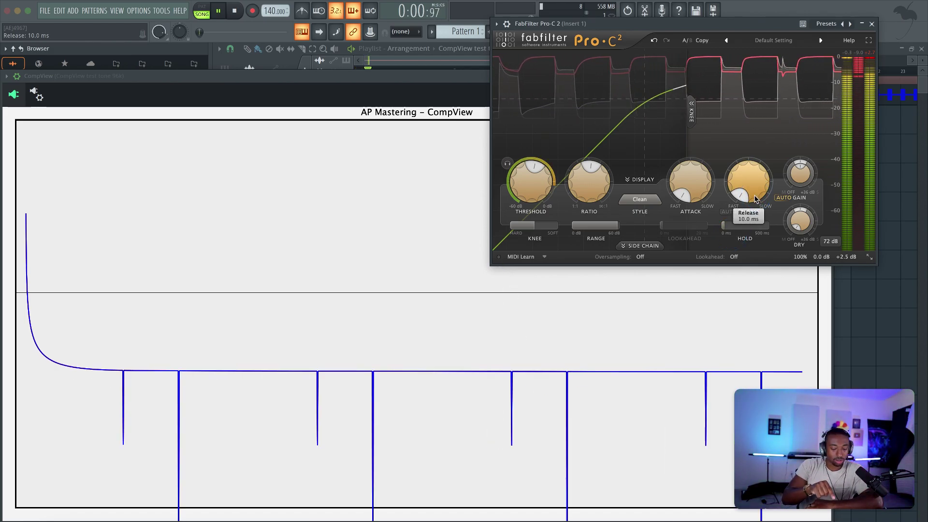
# Lengthen the release in stages through about 85 and 110 ms, and bring it back down to about 55 ms
pyautogui.moveTo(756, 198); pyautogui.dragTo(749, 157)
pyautogui.scroll(5, 750, 165)
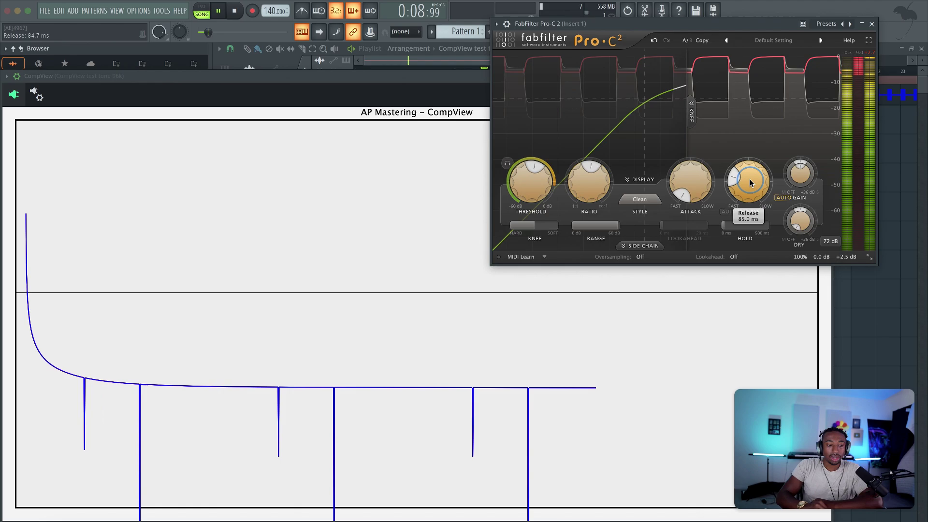
pyautogui.scroll(1, 750, 174)
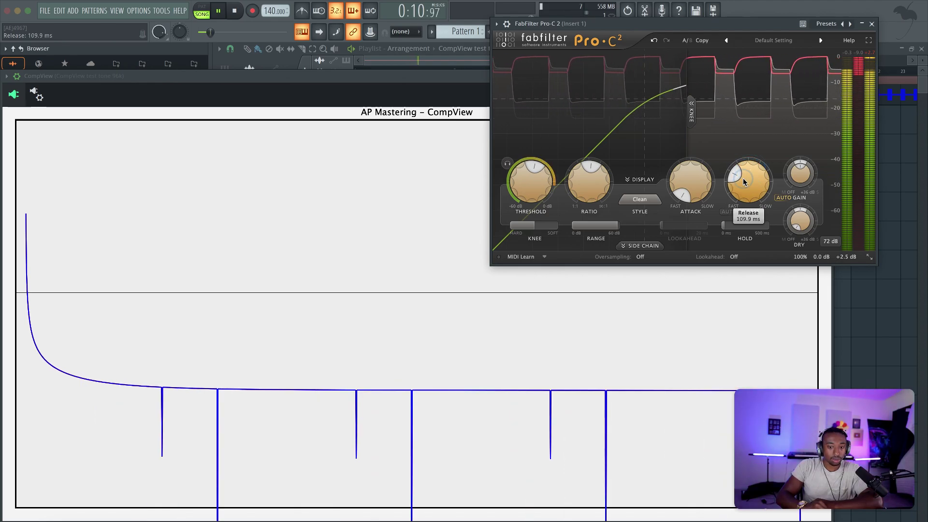
pyautogui.scroll(3, 747, 174)
pyautogui.moveTo(744, 174); pyautogui.dragTo(735, 200)
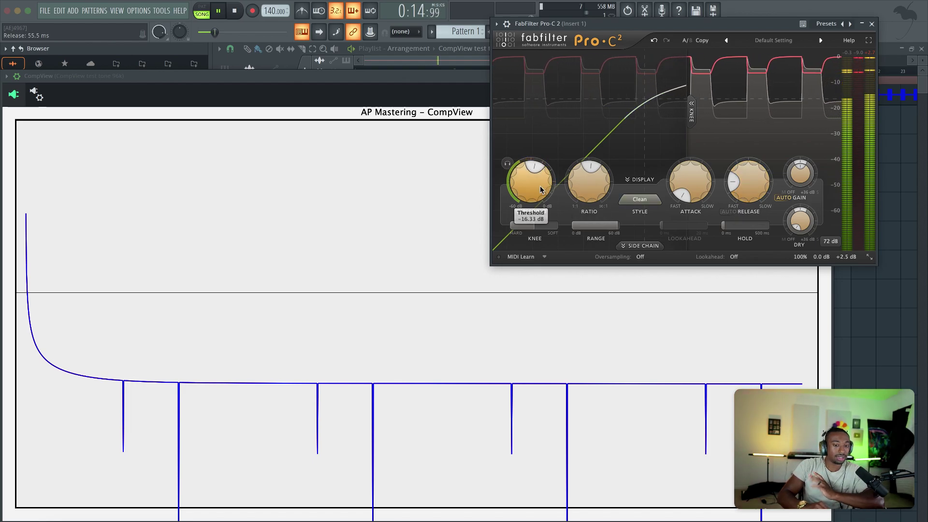
# Raise the threshold to about -10.7 dB and shorten the release to its fastest value, 10 ms
pyautogui.moveTo(530, 182); pyautogui.dragTo(548, 167)
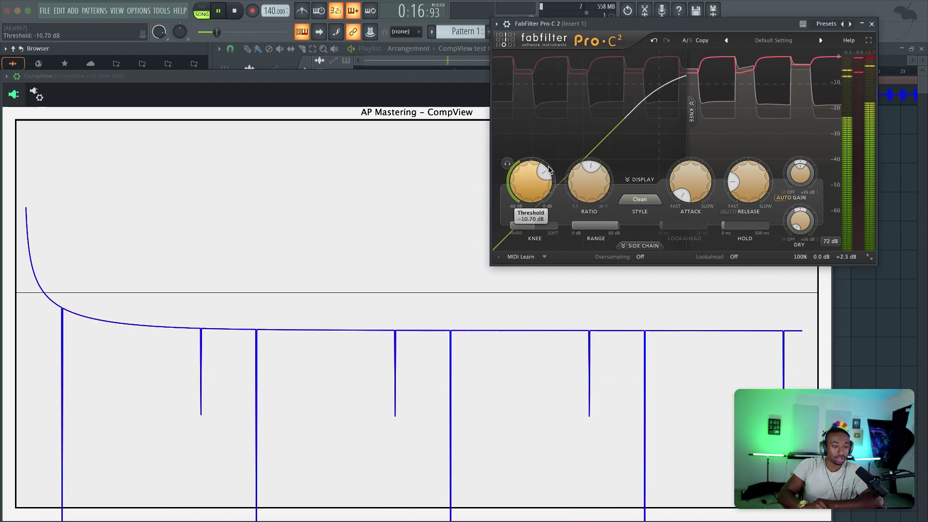
pyautogui.scroll(4, 742, 172)
pyautogui.moveTo(741, 172); pyautogui.dragTo(735, 192)
# Lower the ratio to 1.80:1 and lengthen the release through about 84 ms up to about 1611 ms before shortening it again
pyautogui.moveTo(590, 181)
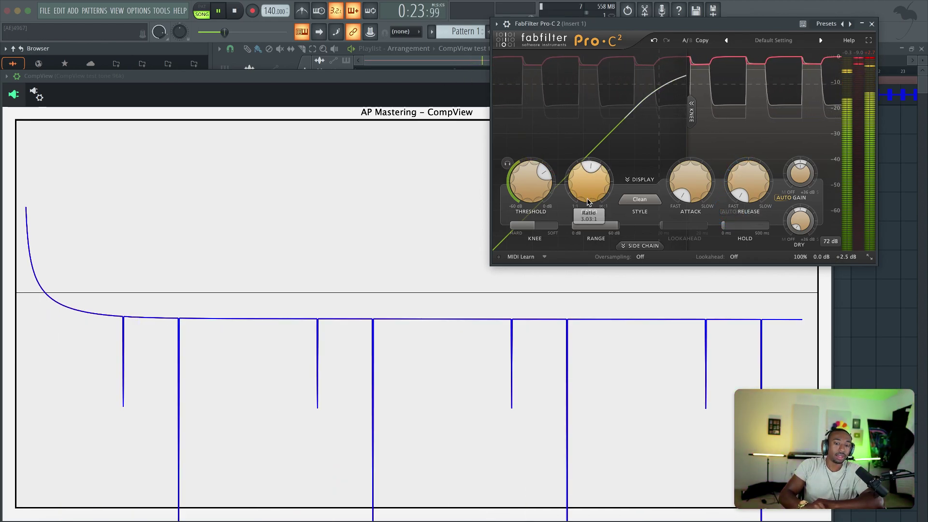
pyautogui.moveTo(590, 177); pyautogui.dragTo(579, 195)
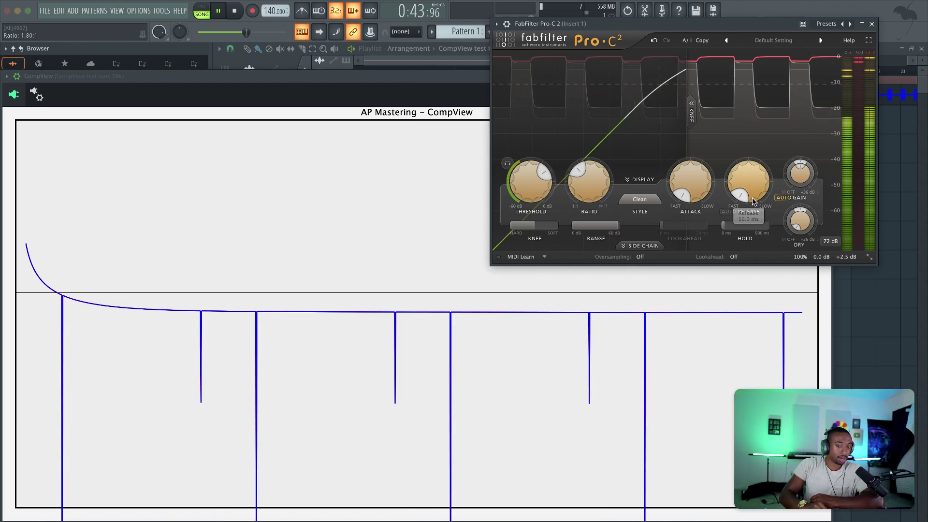
pyautogui.moveTo(750, 180); pyautogui.dragTo(756, 157)
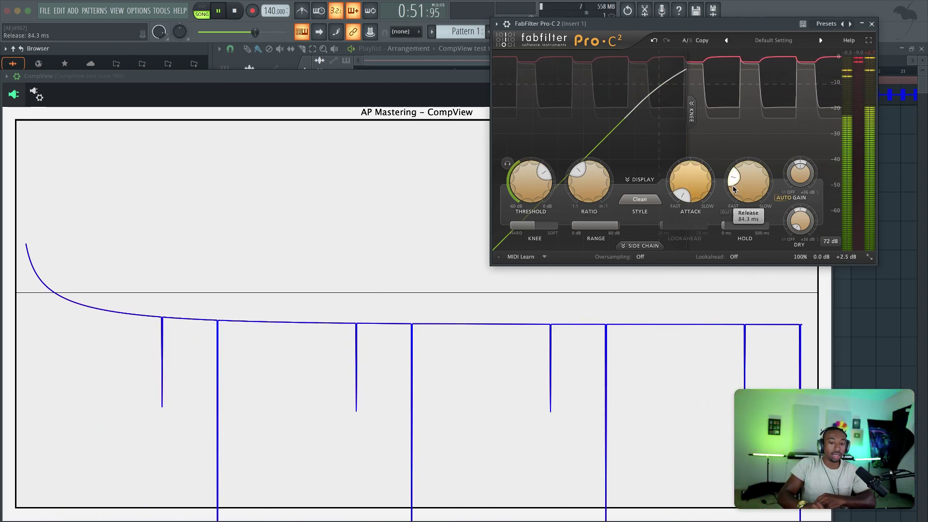
pyautogui.moveTo(738, 183); pyautogui.dragTo(755, 135)
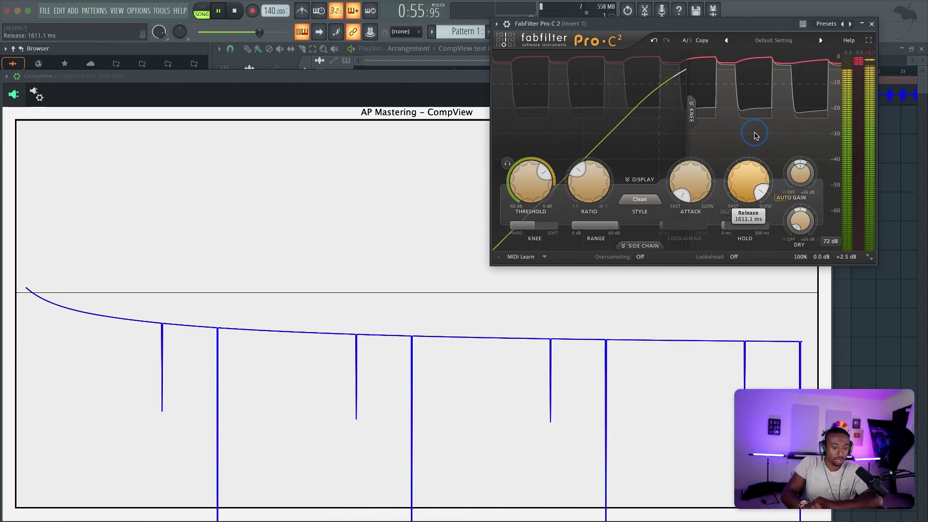
pyautogui.moveTo(744, 177); pyautogui.dragTo(737, 244)
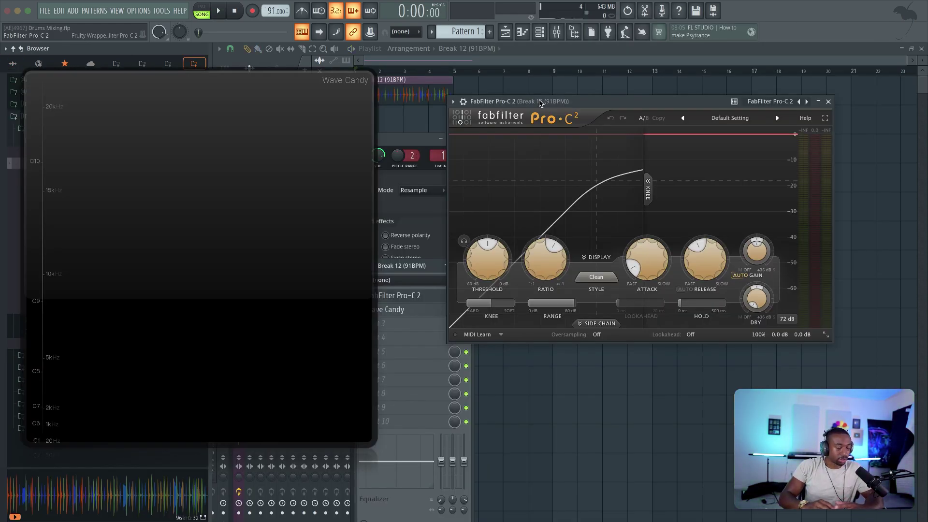
# In the drum project, place the Pro-C 2 window beside Wave Candy and set its attack and release to their fastest values
pyautogui.moveTo(527, 99); pyautogui.dragTo(463, 96)
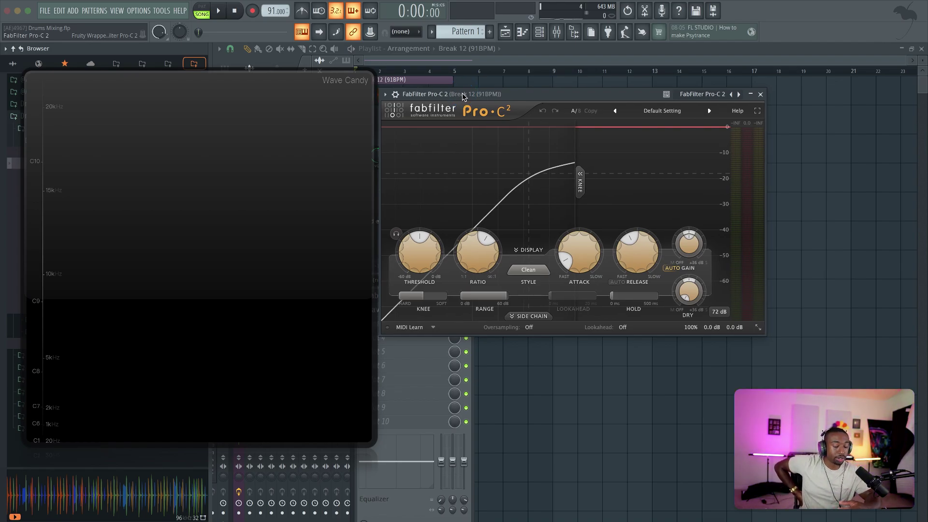
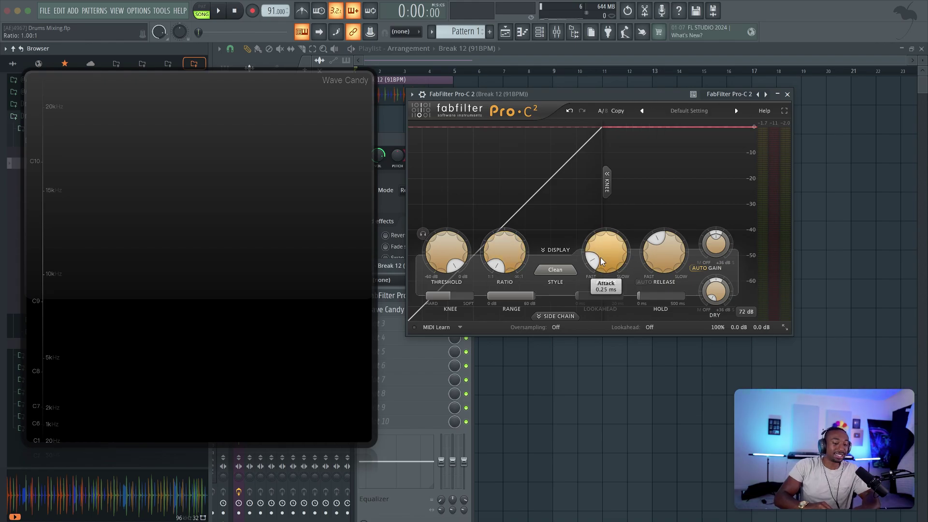
pyautogui.moveTo(656, 265); pyautogui.dragTo(639, 304)
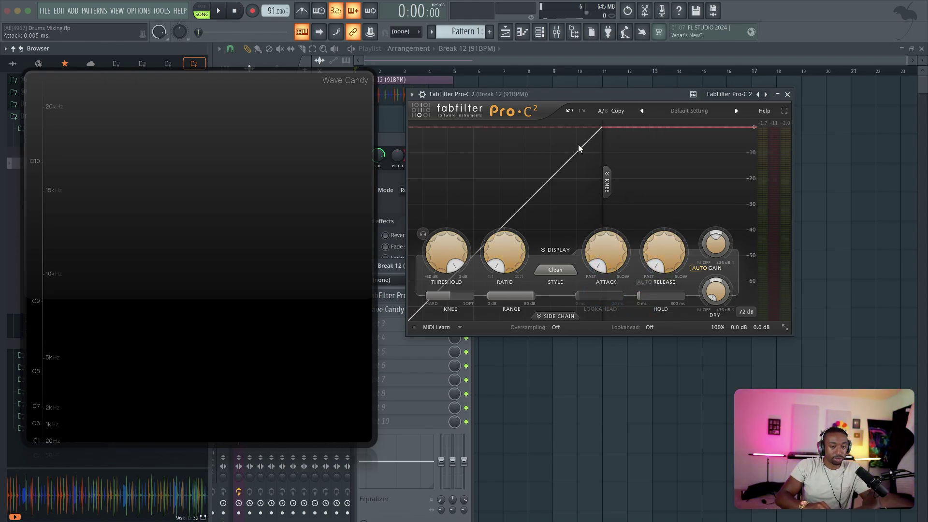
# Audition the uncompressed drum loop twice while watching the Pro-C 2 level display and the Wave Candy spectrogram
pyautogui.press('space')
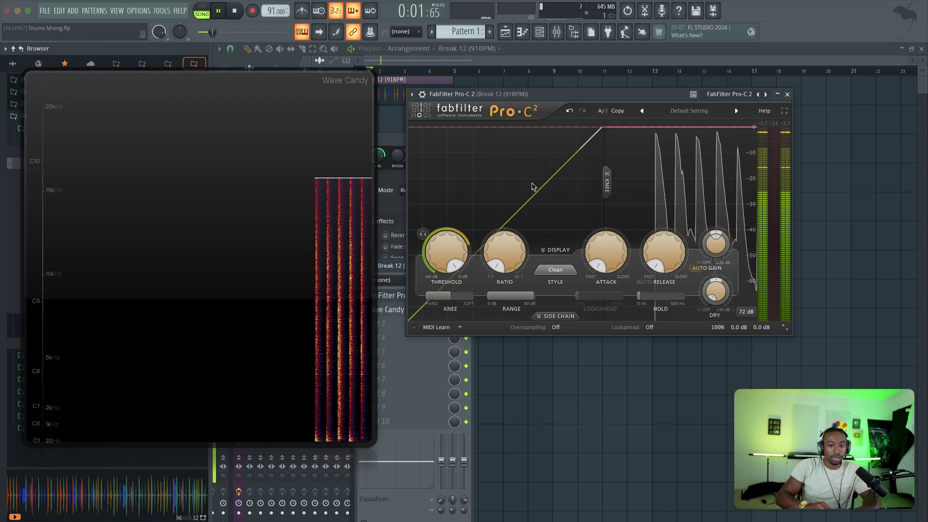
pyautogui.press('space')
pyautogui.moveTo(447, 262)
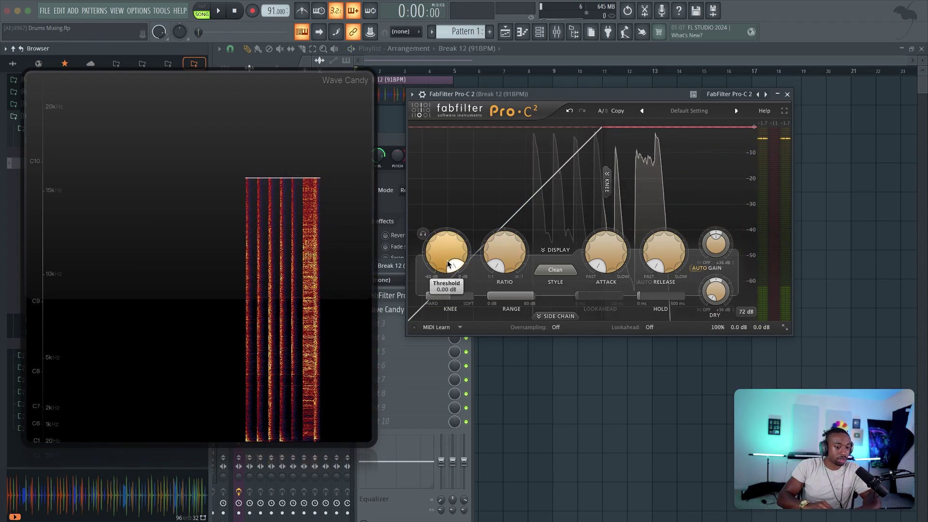
pyautogui.press('space')
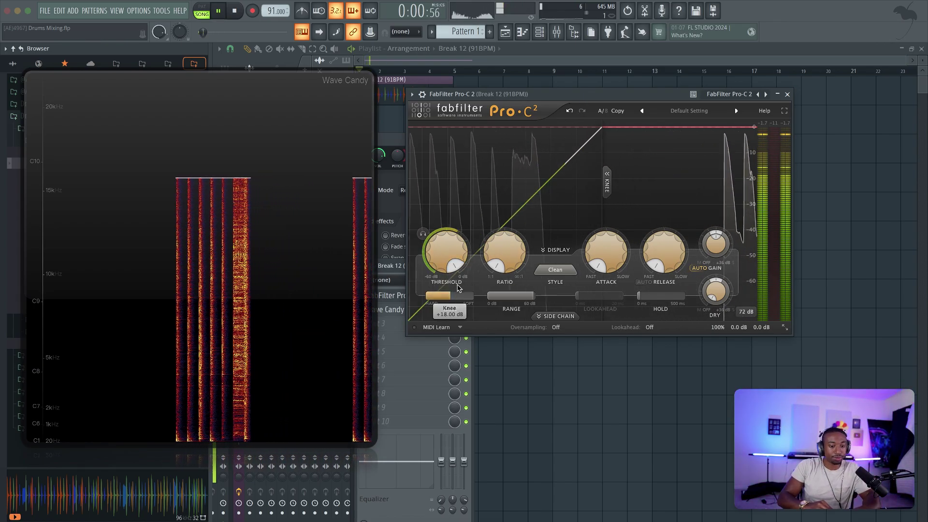
pyautogui.moveTo(507, 247)
pyautogui.moveTo(459, 245)
pyautogui.press('space')
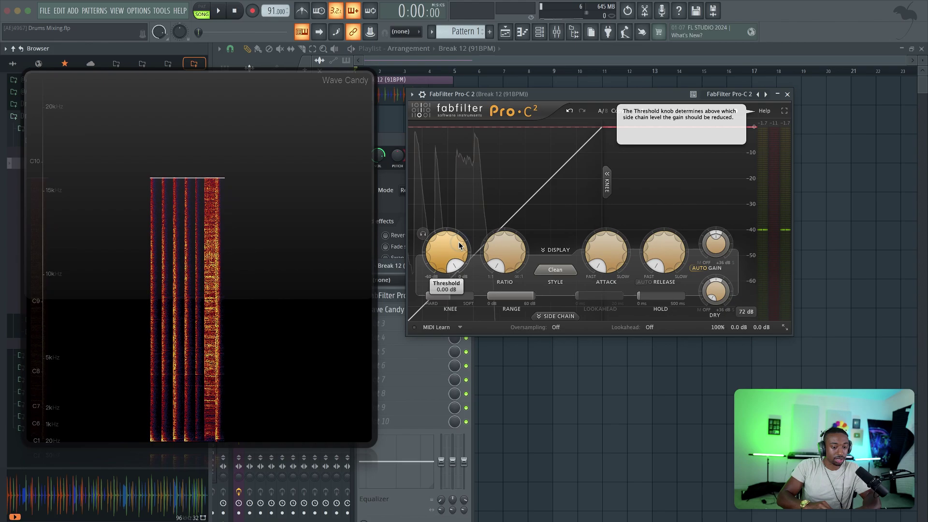
# Lower the threshold to -12.68 dB and slightly further while auditioning the drum loop in short passes
pyautogui.moveTo(459, 242); pyautogui.dragTo(455, 276)
pyautogui.press('space')
pyautogui.press('space')
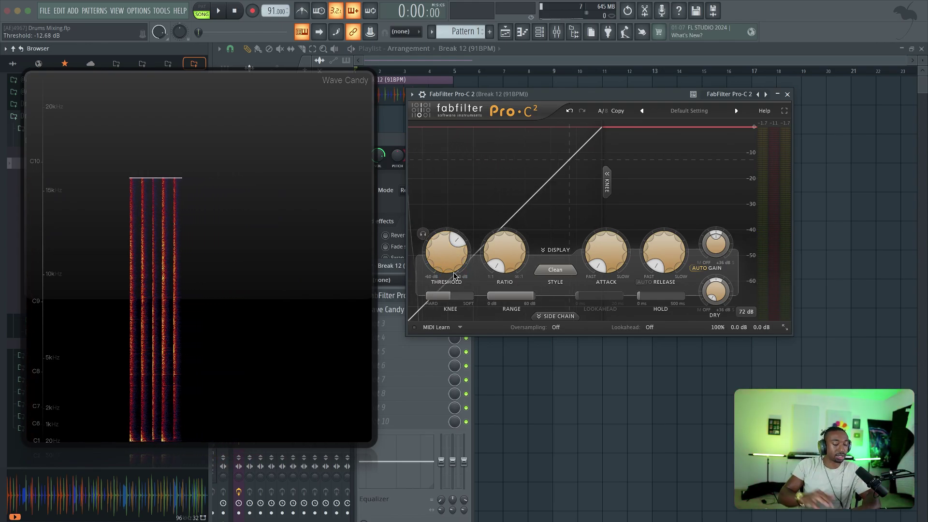
pyautogui.press('space')
pyautogui.moveTo(454, 253); pyautogui.dragTo(455, 271)
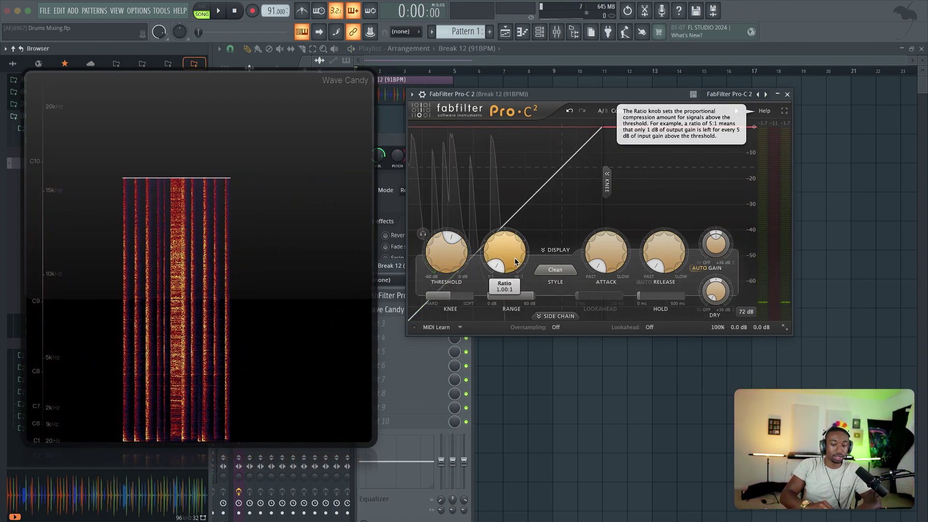
# Raise the ratio to 1.70:1 and on to 1.86:1 while playing the drum loop
pyautogui.press('space')
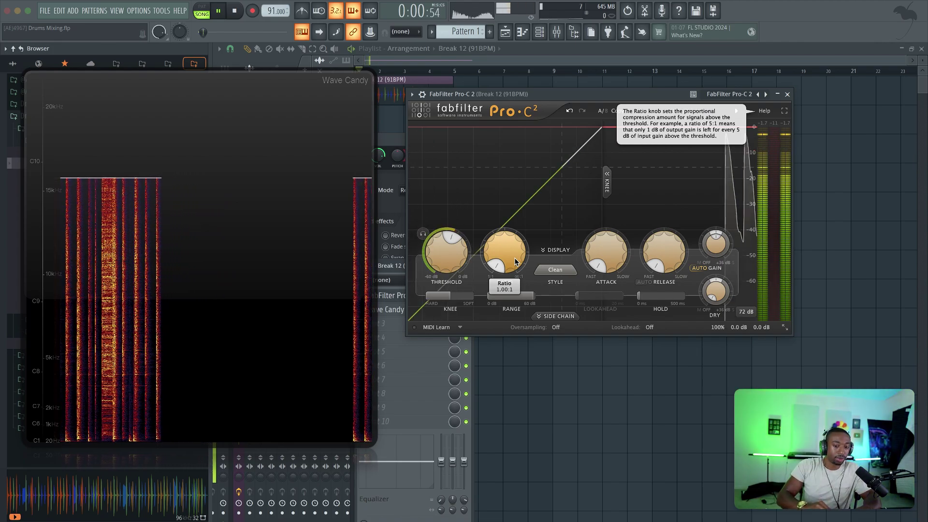
pyautogui.moveTo(516, 262); pyautogui.dragTo(515, 205)
pyautogui.press('space')
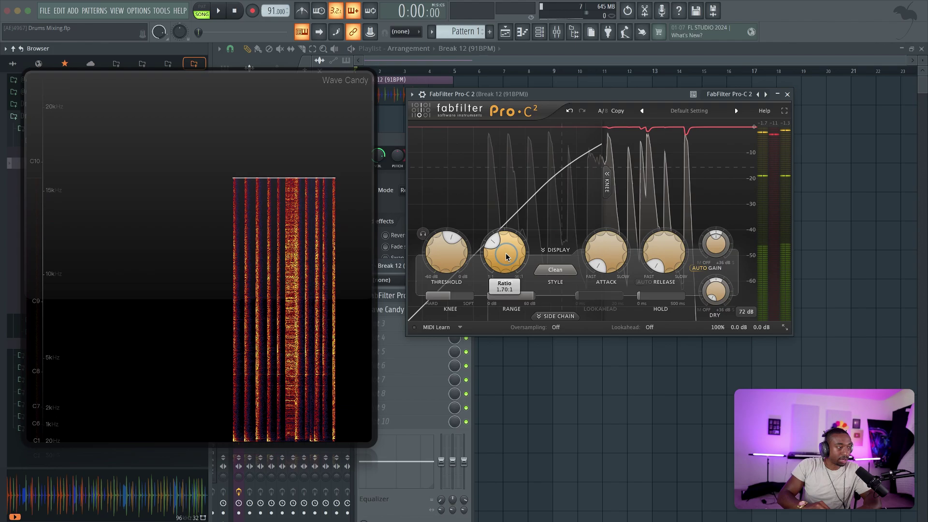
pyautogui.press('space')
pyautogui.moveTo(505, 251)
pyautogui.mouseDown()
pyautogui.moveTo(507, 239)
pyautogui.moveTo(505, 248)
pyautogui.mouseUp()
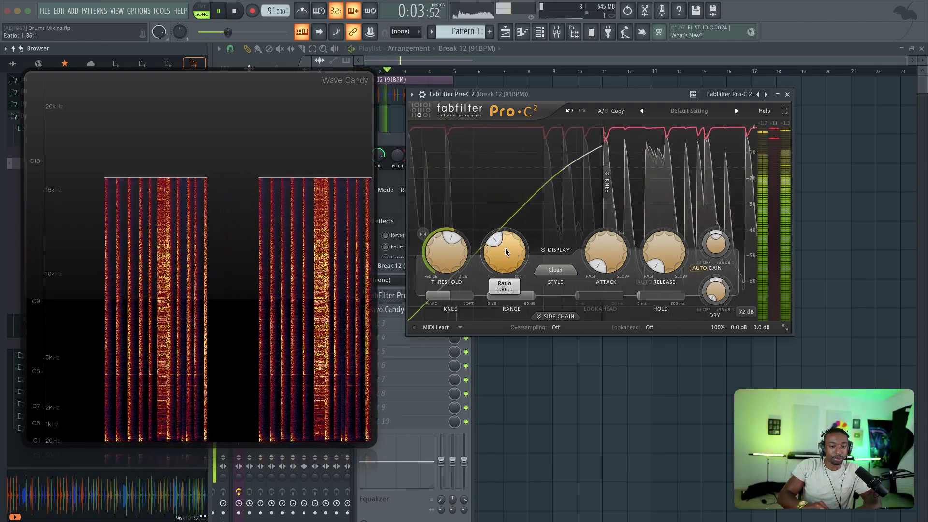
pyautogui.press('space')
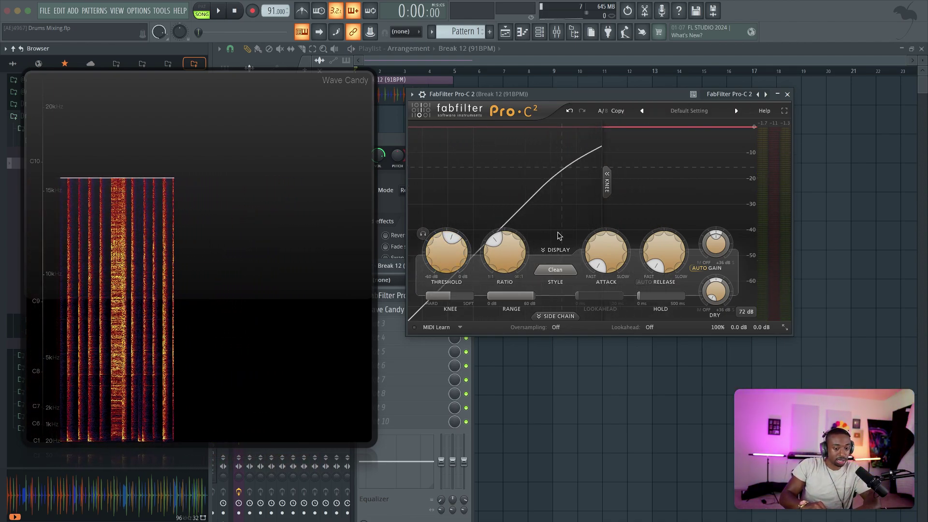
# Play the drum loop and raise the ratio to 4.27:1
pyautogui.moveTo(507, 251)
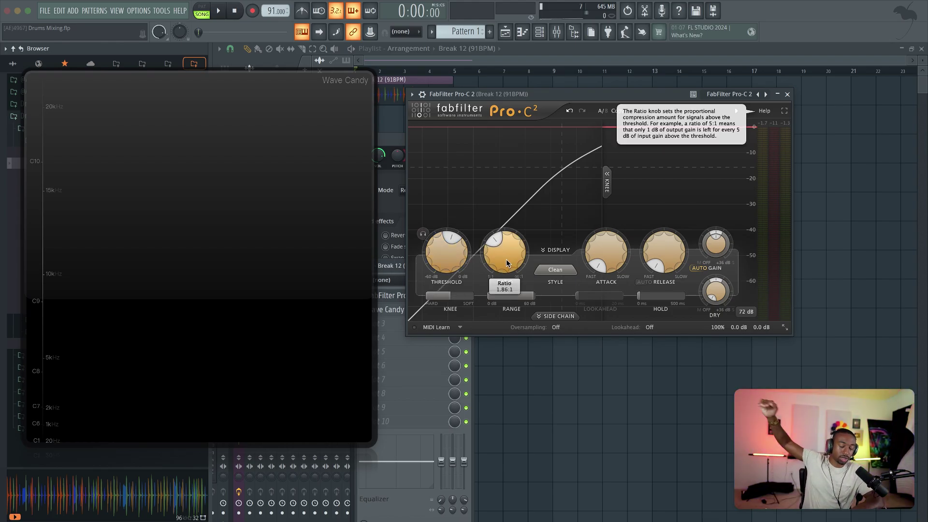
pyautogui.press('space')
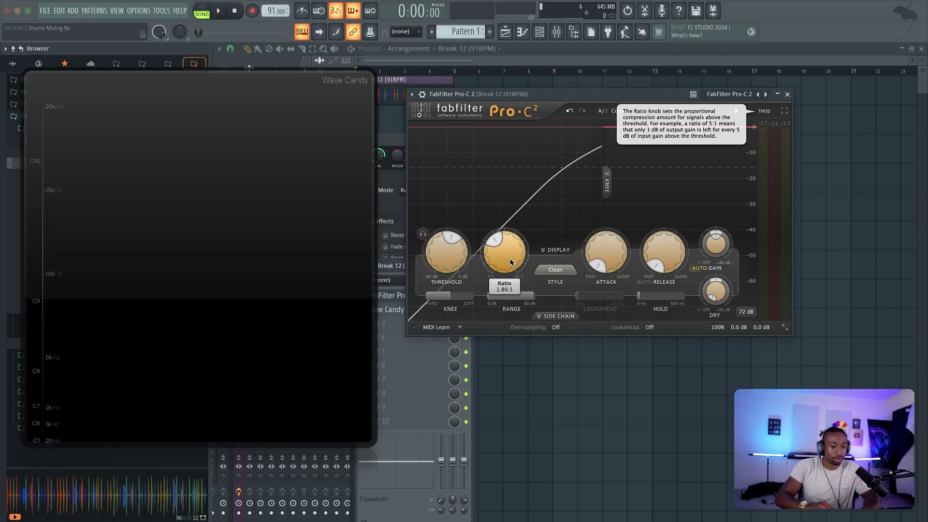
pyautogui.press('space')
pyautogui.moveTo(510, 261); pyautogui.dragTo(520, 213)
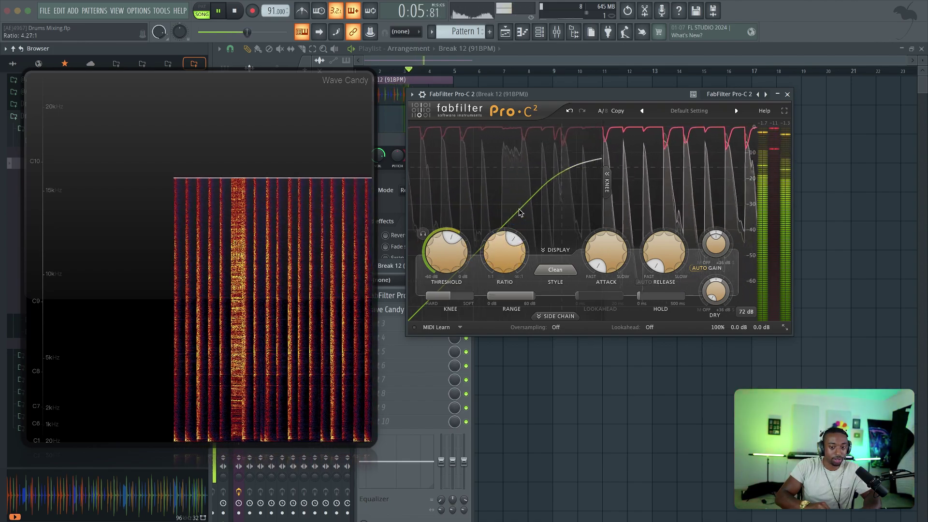
pyautogui.press('space')
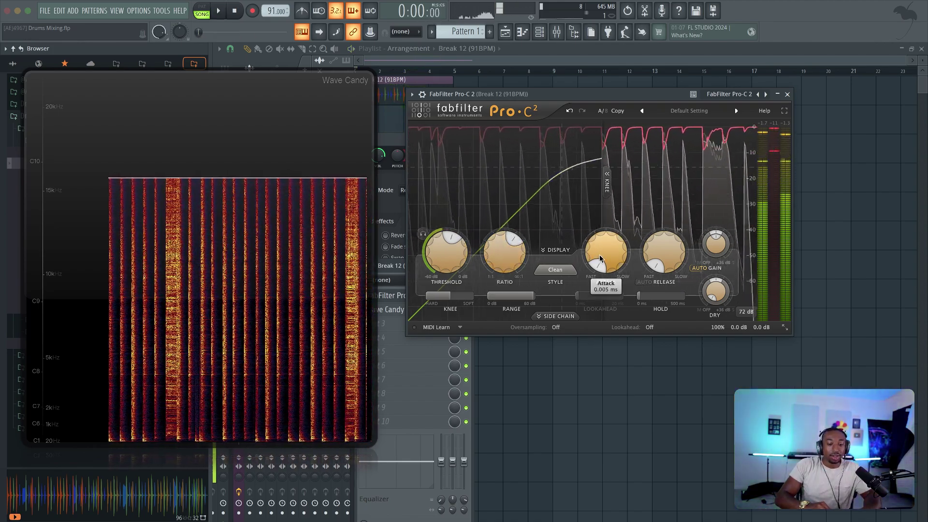
# Slow the attack in stages through about 19.7 and 29.8 ms to 43.50 ms, auditioning the drum loop along the way
pyautogui.moveTo(600, 258)
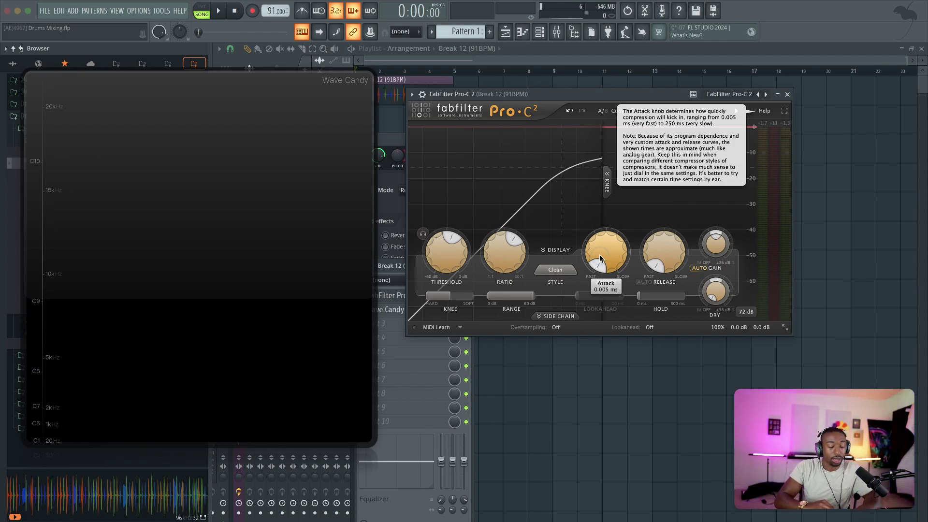
pyautogui.moveTo(599, 259); pyautogui.dragTo(599, 248)
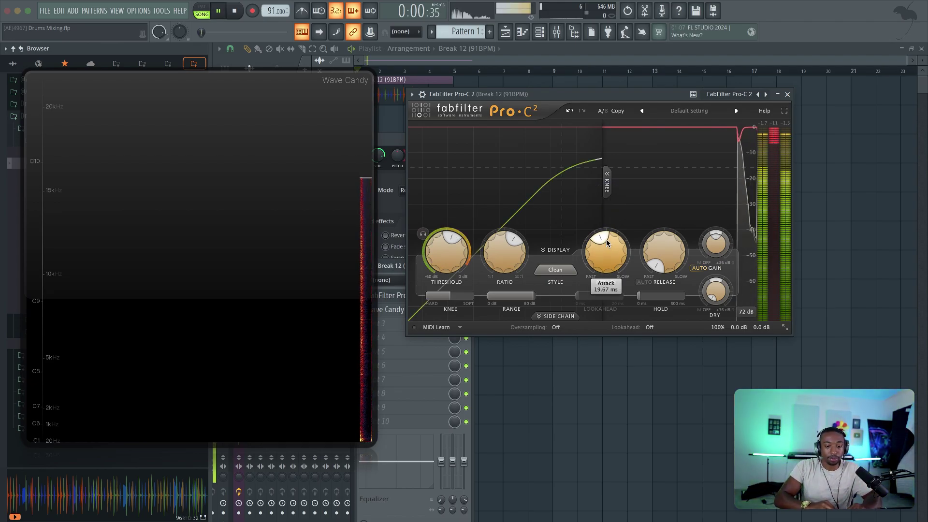
pyautogui.scroll(2, 606, 246)
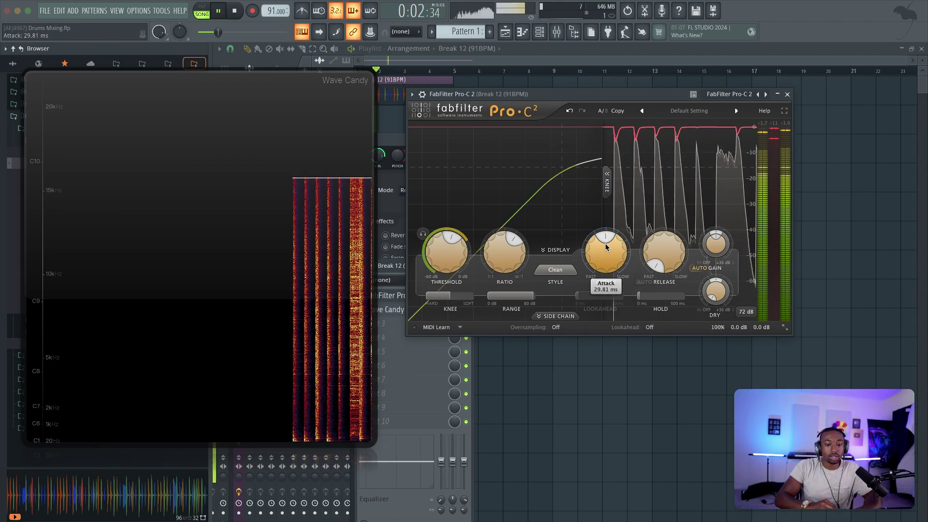
pyautogui.press('space')
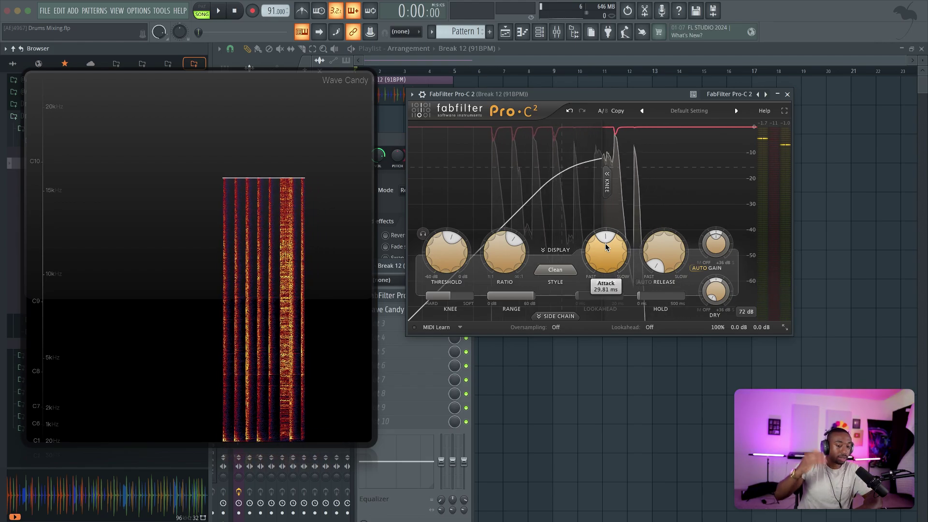
pyautogui.moveTo(606, 245); pyautogui.dragTo(607, 236)
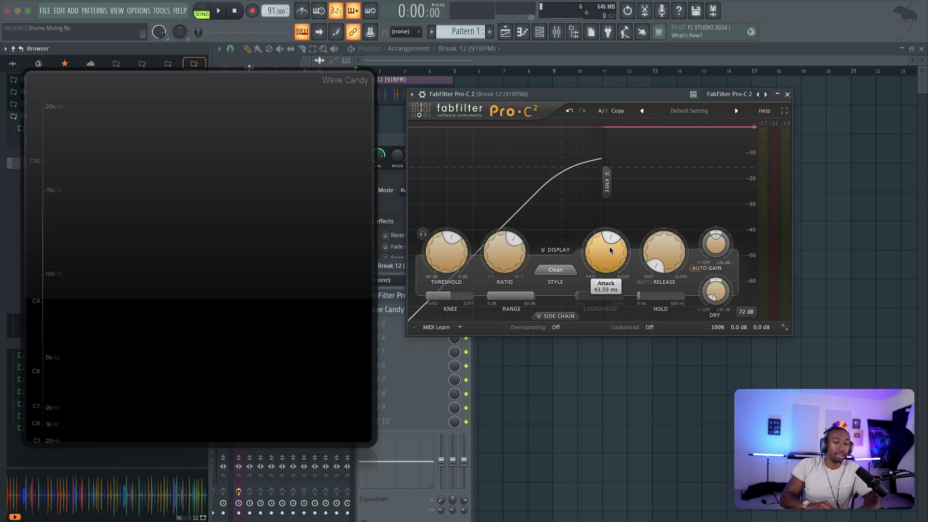
pyautogui.press('space')
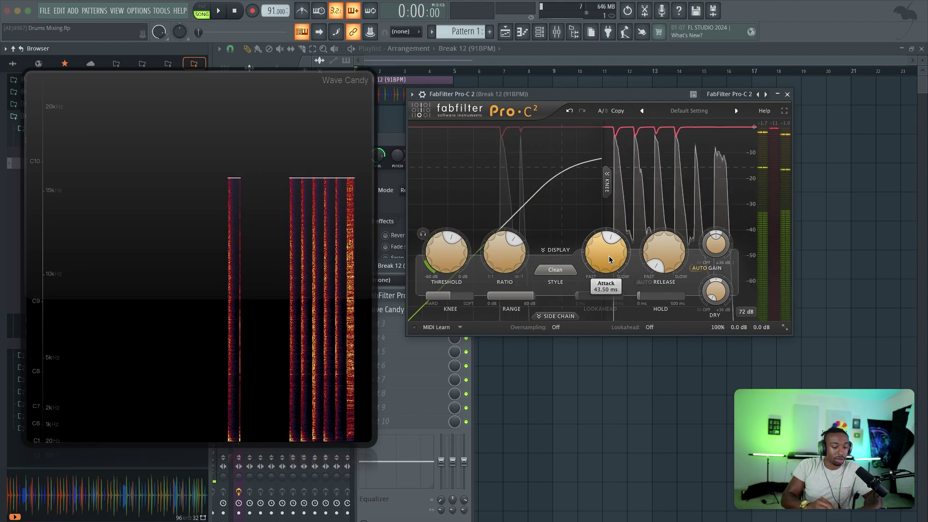
# Play the drum loop while slowing the attack to 65.84 ms, and stop playback
pyautogui.press('space')
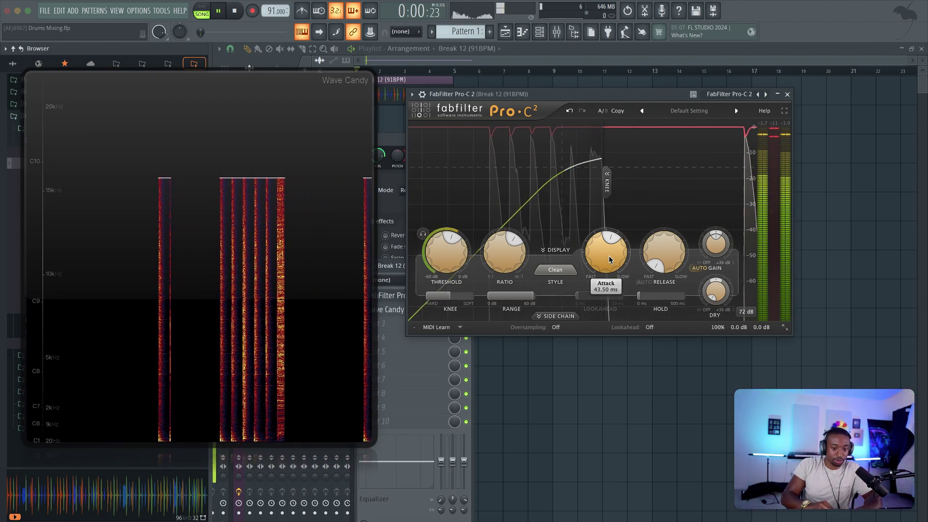
pyautogui.moveTo(610, 258); pyautogui.dragTo(606, 238)
pyautogui.press('space')
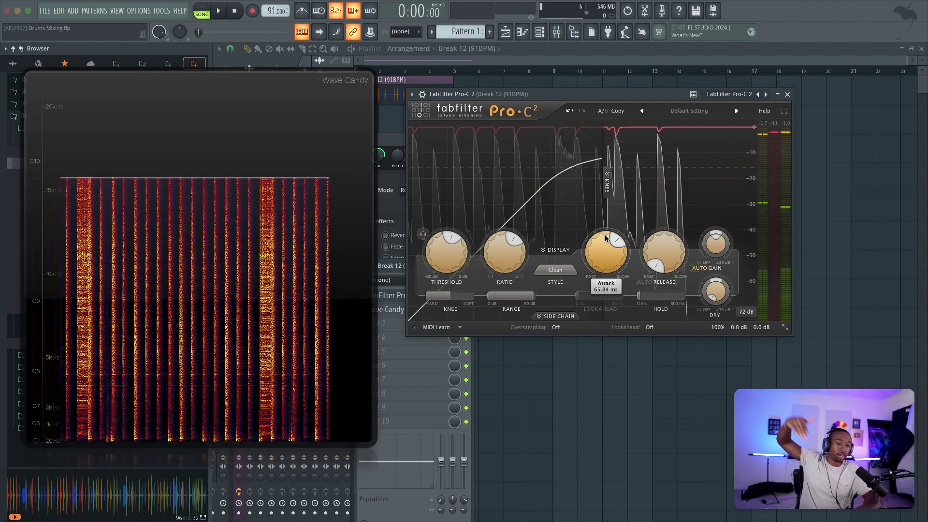
# Slow the release in stages through 30.5 ms to 36.7 ms and audition the drum loop
pyautogui.moveTo(659, 258); pyautogui.dragTo(661, 235)
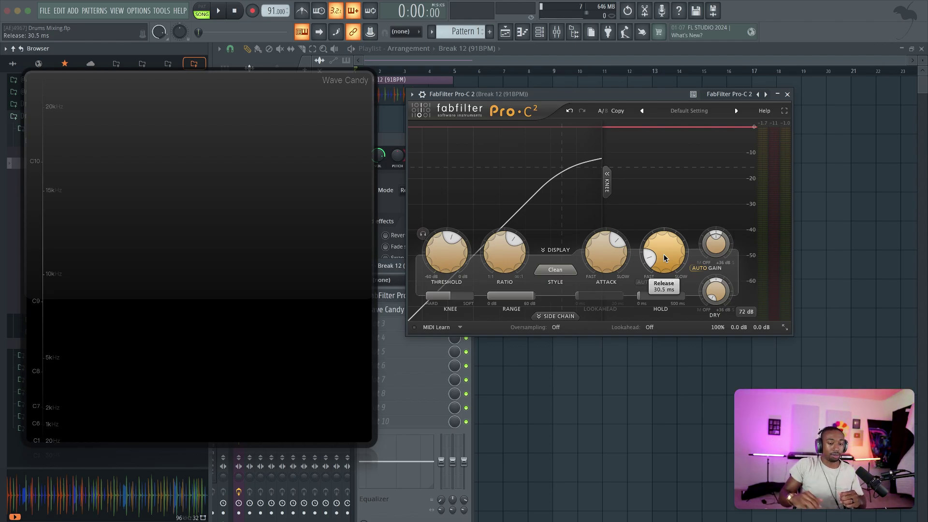
pyautogui.moveTo(663, 254); pyautogui.dragTo(664, 250)
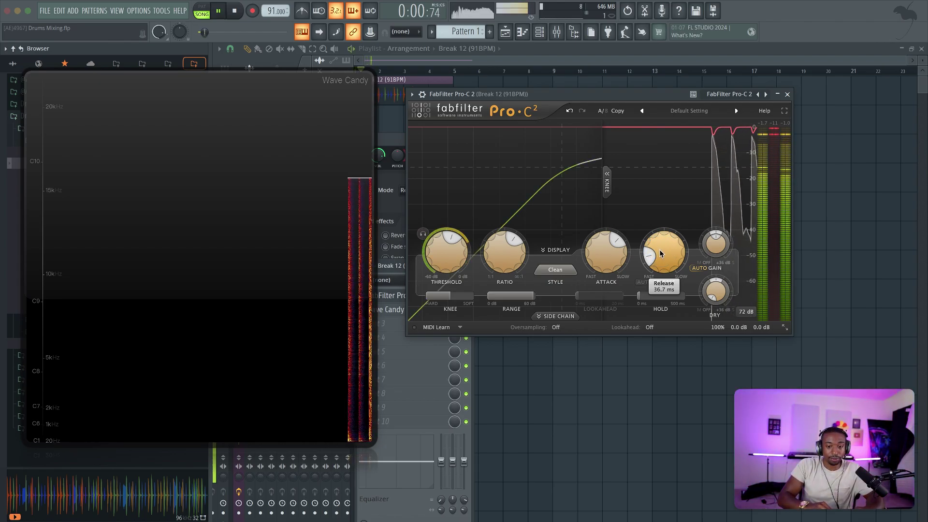
pyautogui.press('space')
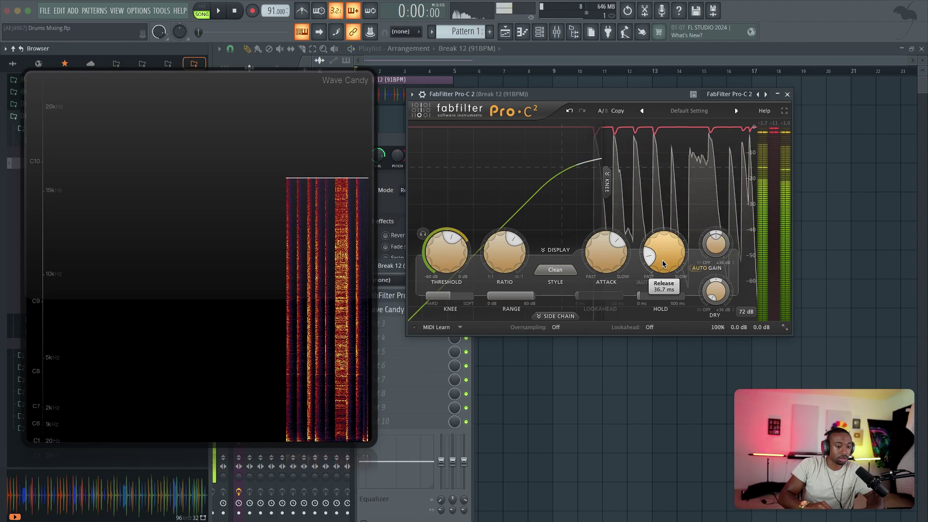
pyautogui.press('space')
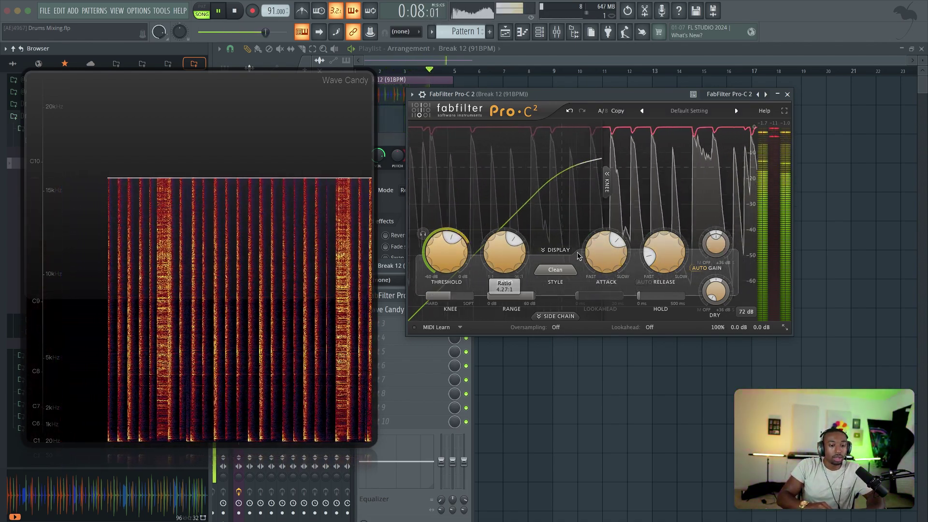
# Speed the attack up to 4.20 ms during playback and replay the drum loop from the start
pyautogui.moveTo(603, 257)
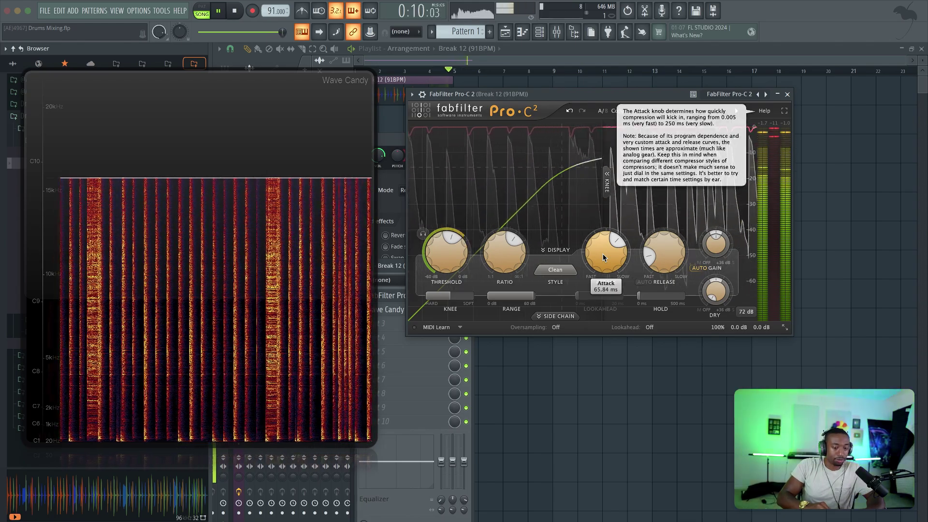
pyautogui.press('space')
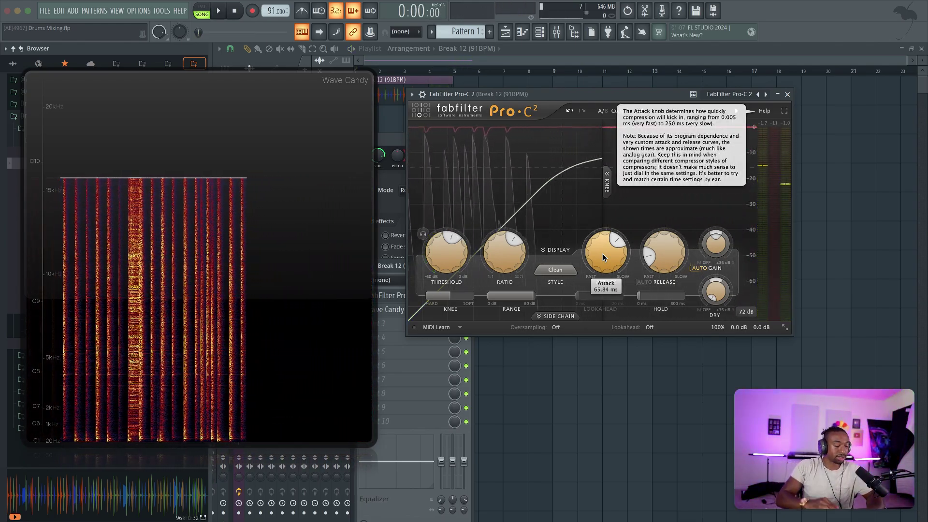
pyautogui.press('space')
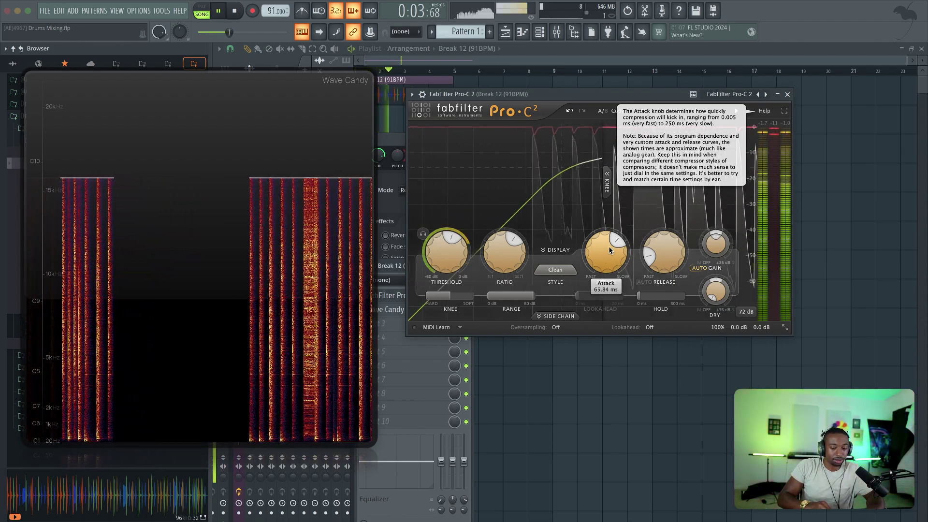
pyautogui.moveTo(610, 249); pyautogui.dragTo(602, 288)
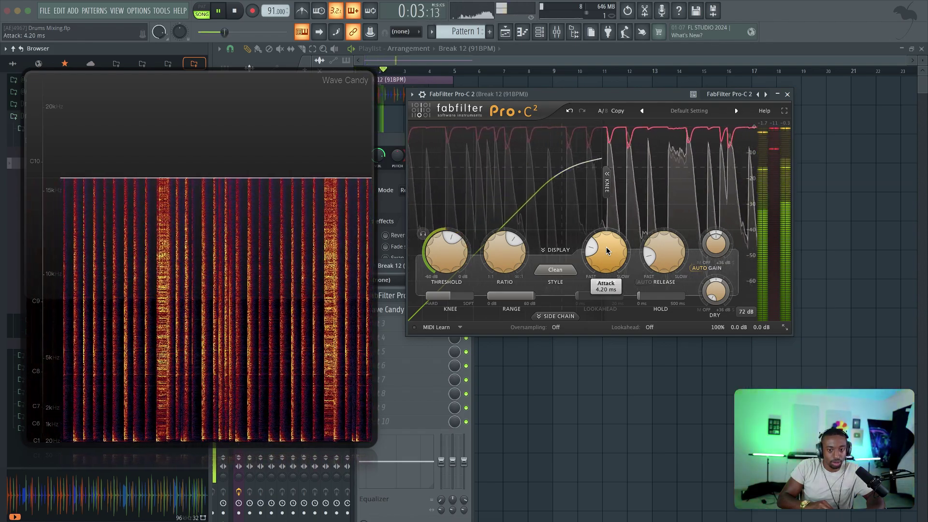
pyautogui.press('space')
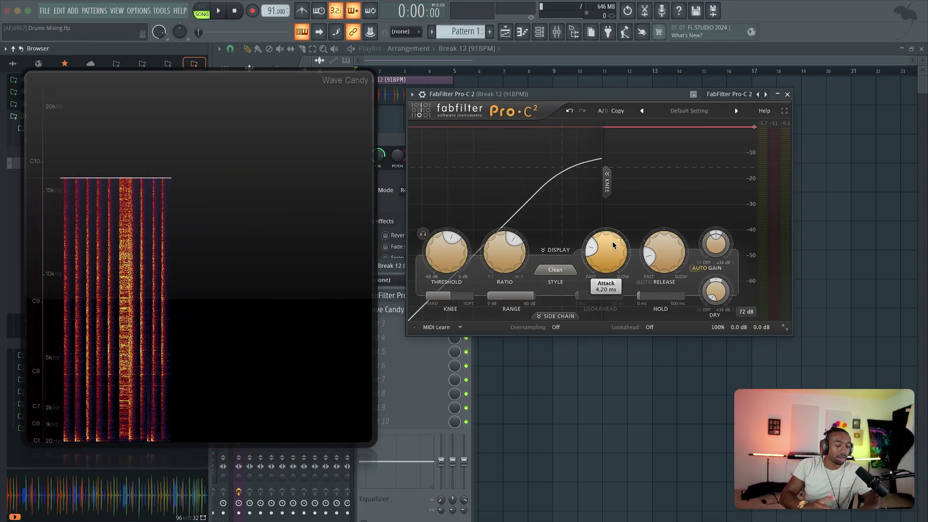
pyautogui.press('space')
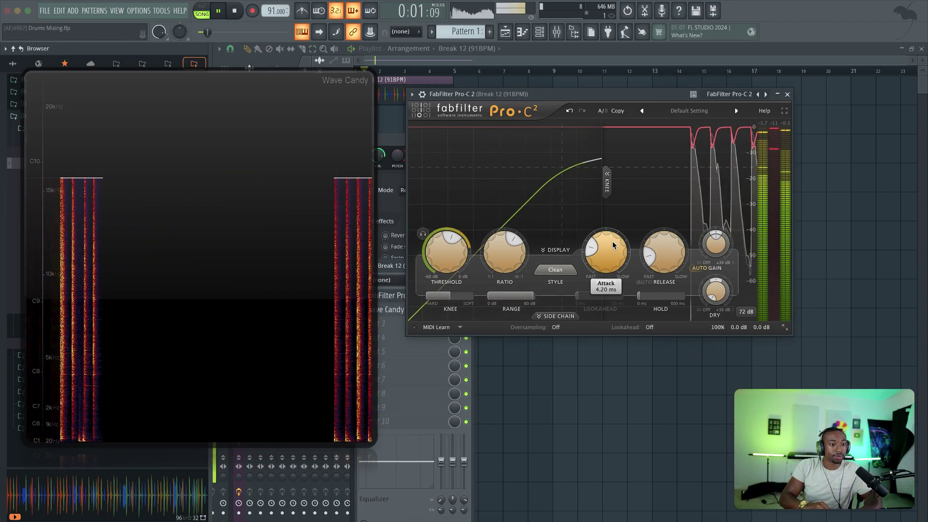
# Stop playback and switch the compressor style through Classic, Opto, Bus and Vocal, returning to Clean
pyautogui.click(556, 270)
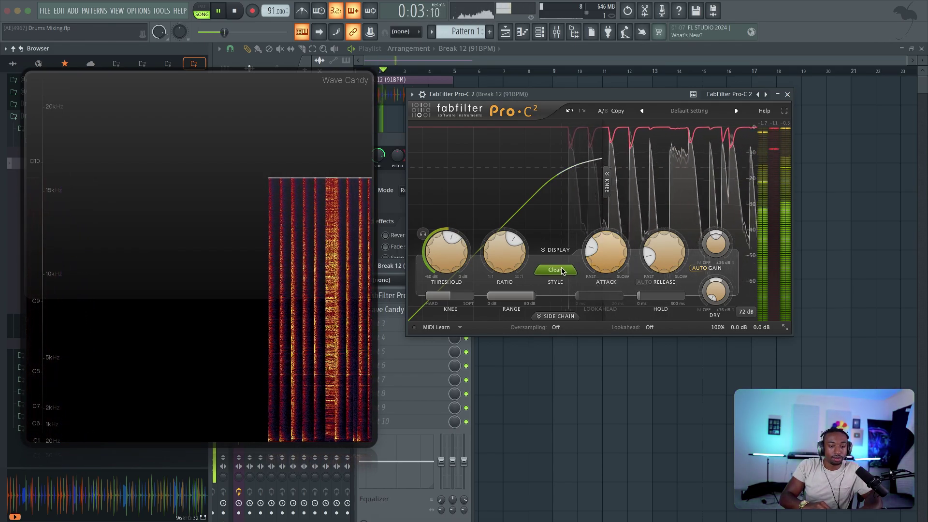
pyautogui.press('space')
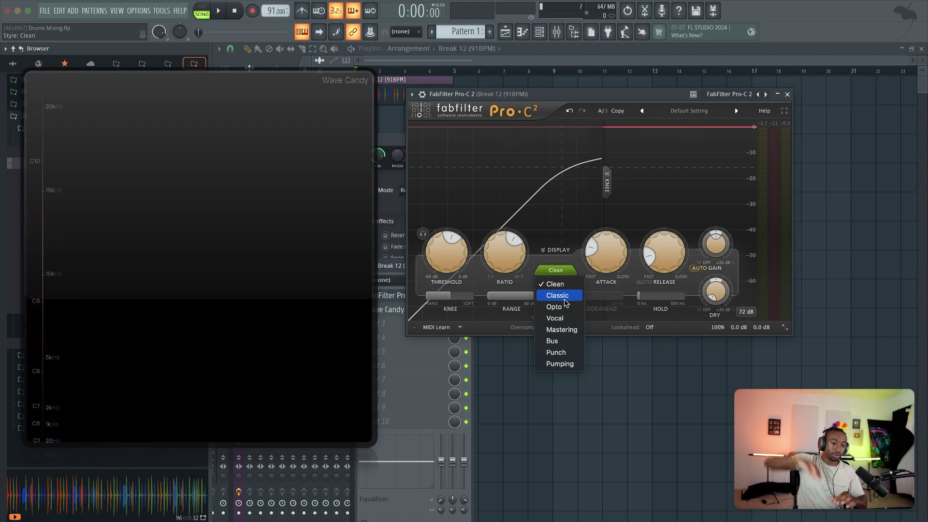
pyautogui.click(563, 296)
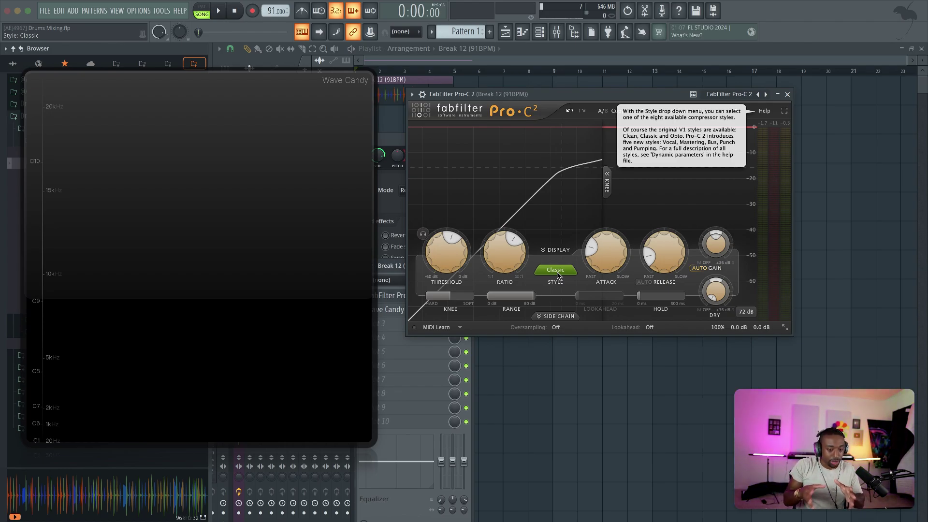
pyautogui.click(556, 270)
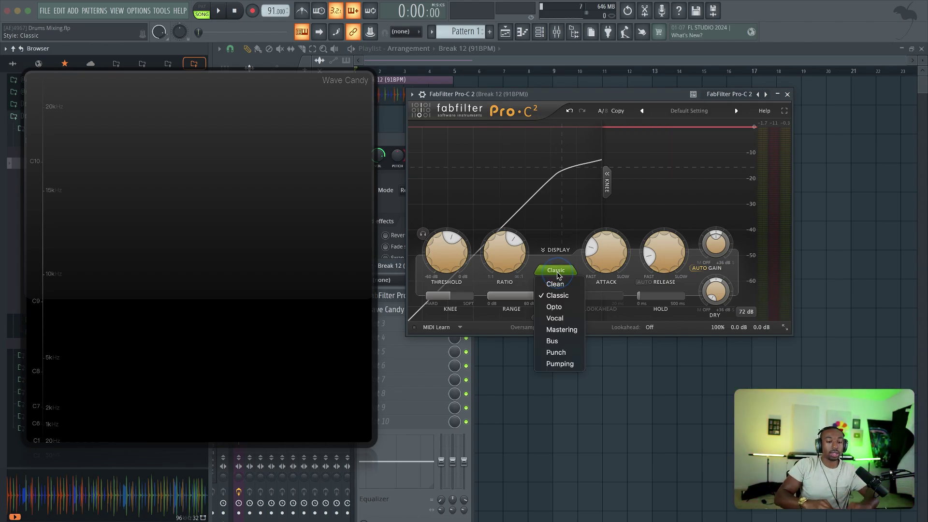
pyautogui.click(552, 307)
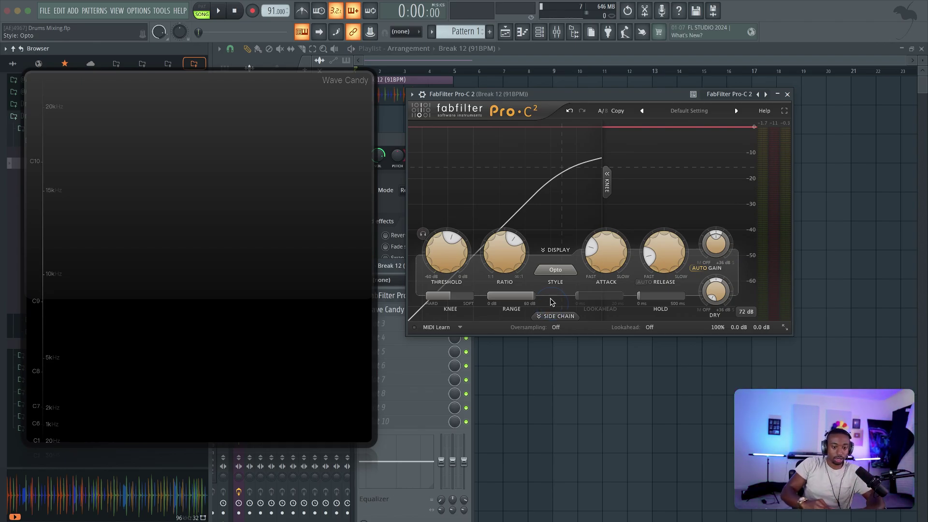
pyautogui.click(555, 271)
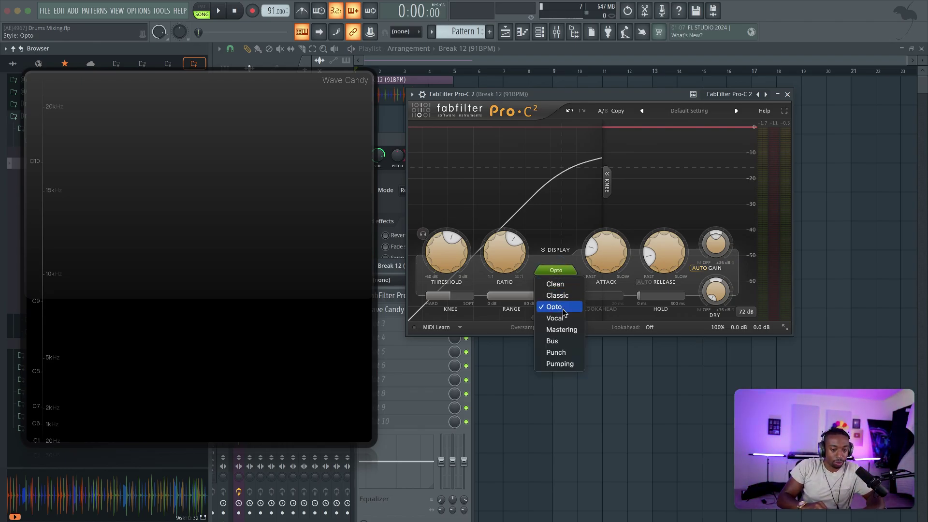
pyautogui.click(552, 341)
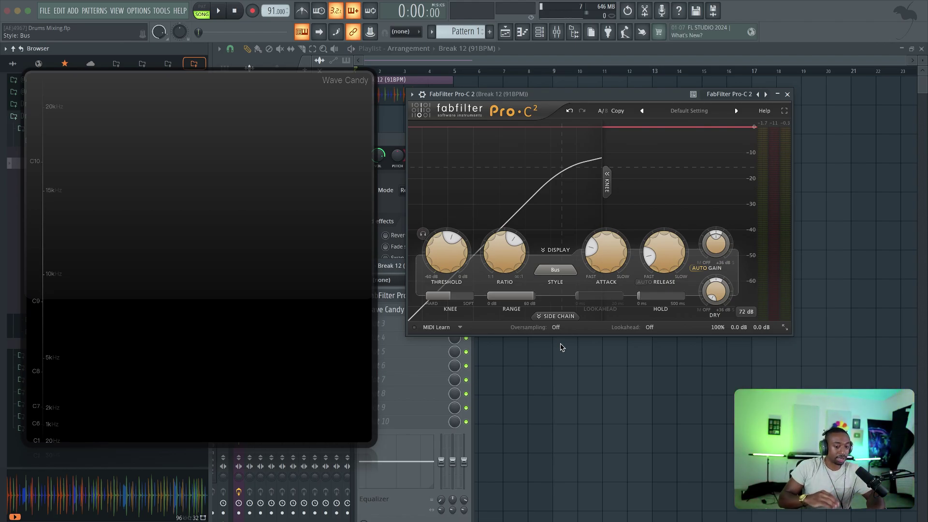
pyautogui.click(557, 272)
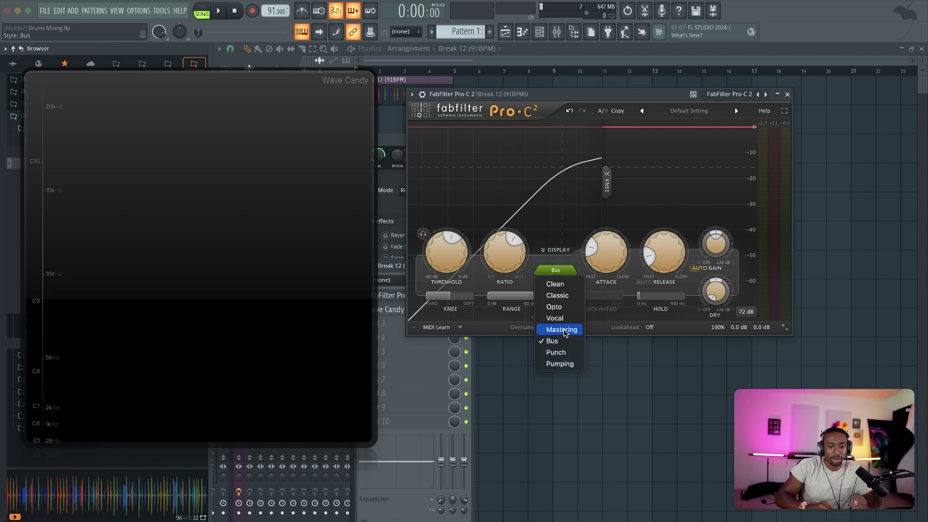
pyautogui.click(563, 323)
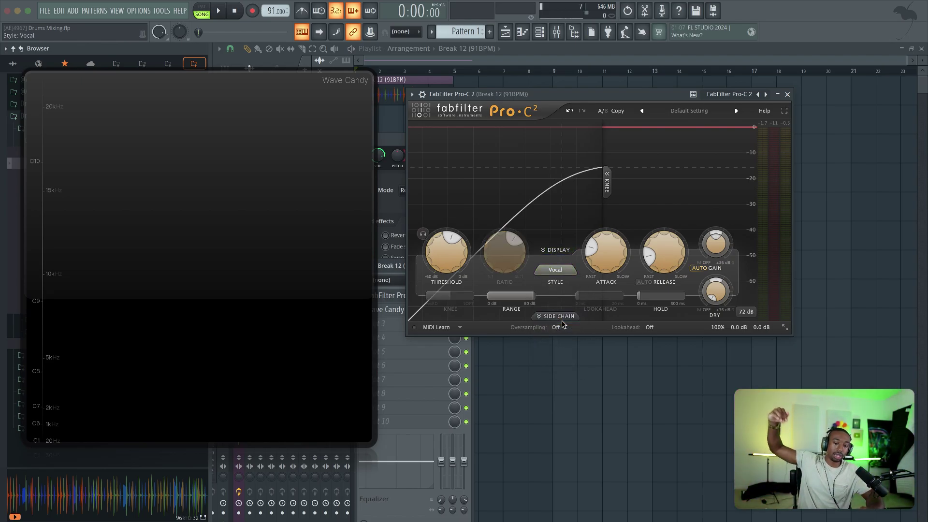
pyautogui.click(554, 273)
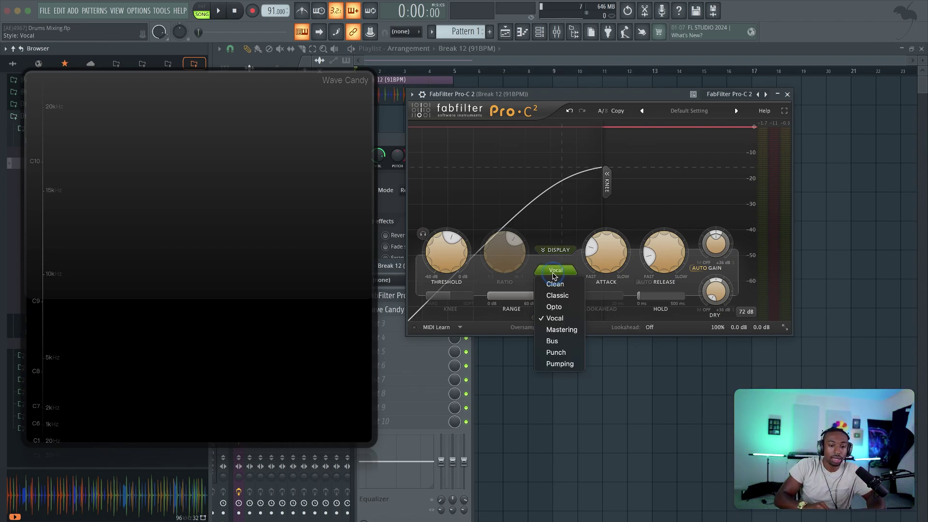
pyautogui.click(566, 286)
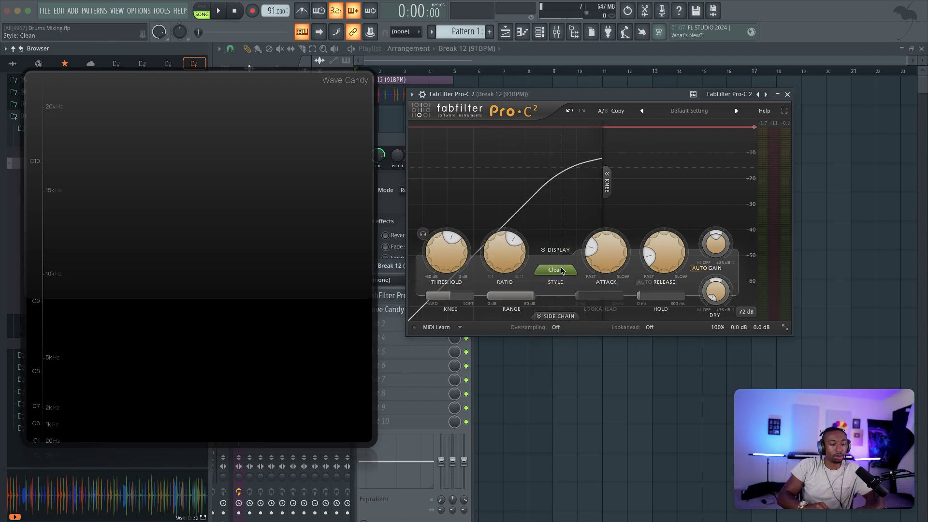
# Play the drum loop while changing the compressor style to Classic, Opto and finally Vocal, and stop playback
pyautogui.press('space')
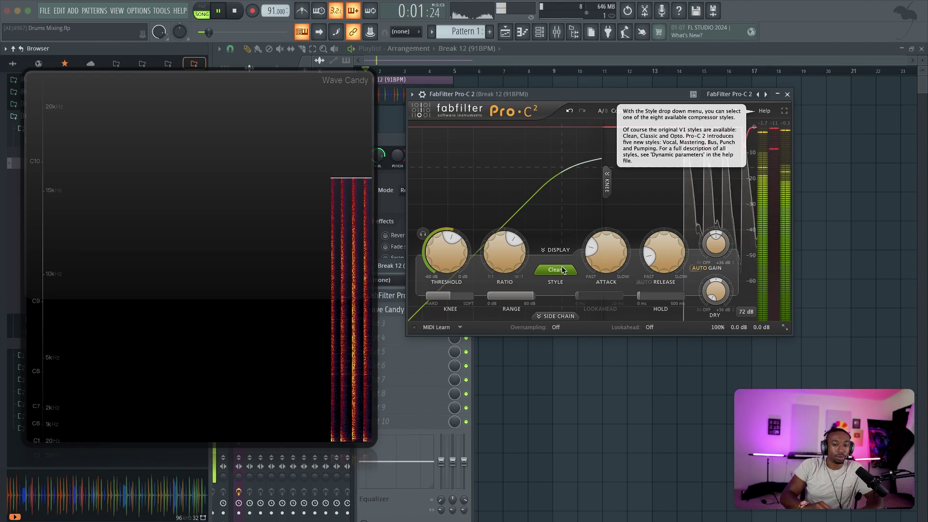
pyautogui.click(554, 270)
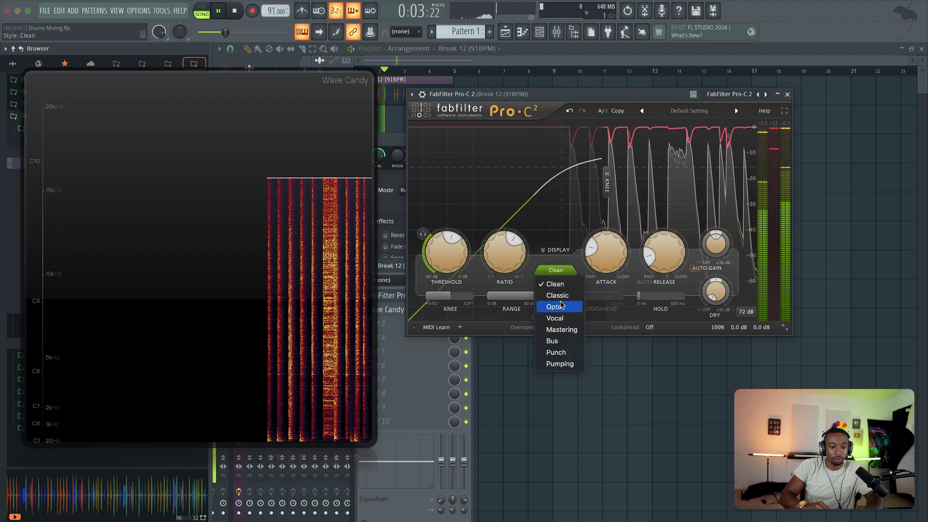
pyautogui.click(558, 295)
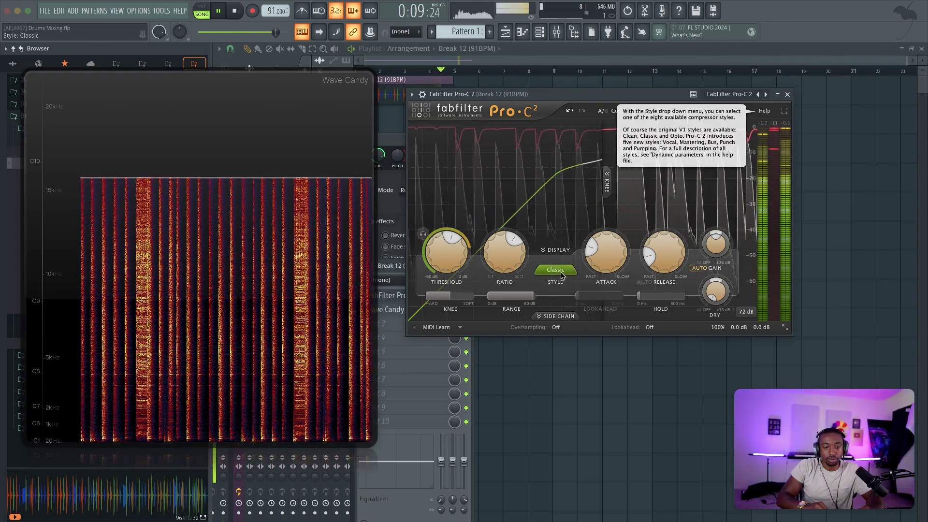
pyautogui.click(562, 276)
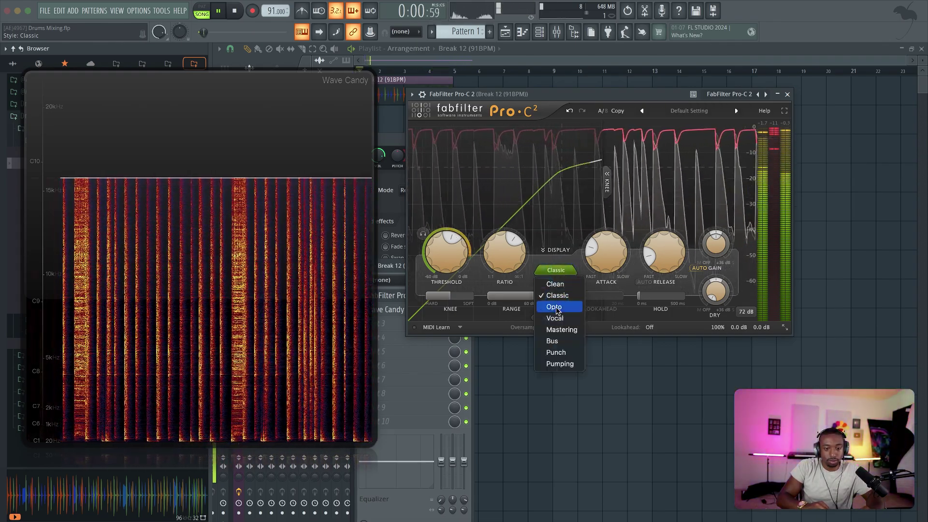
pyautogui.click(557, 307)
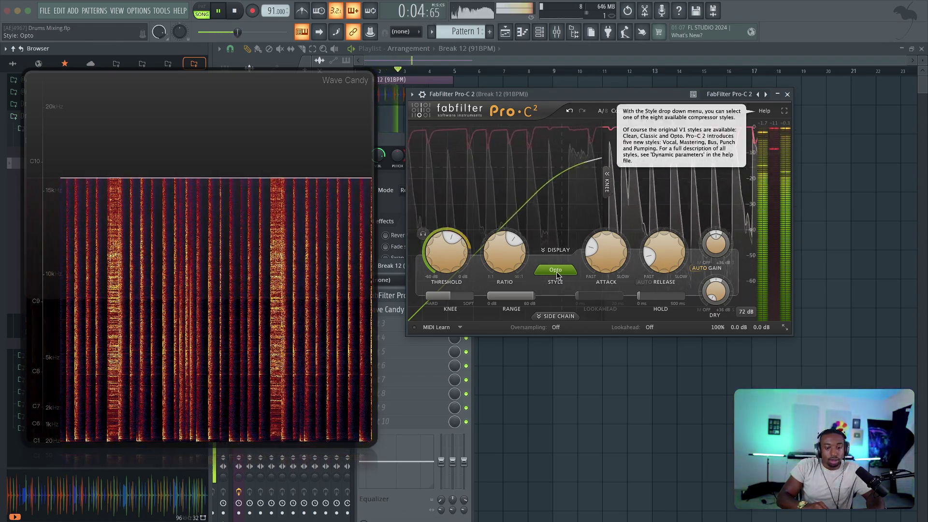
pyautogui.scroll(-1, 556, 275)
pyautogui.press('space')
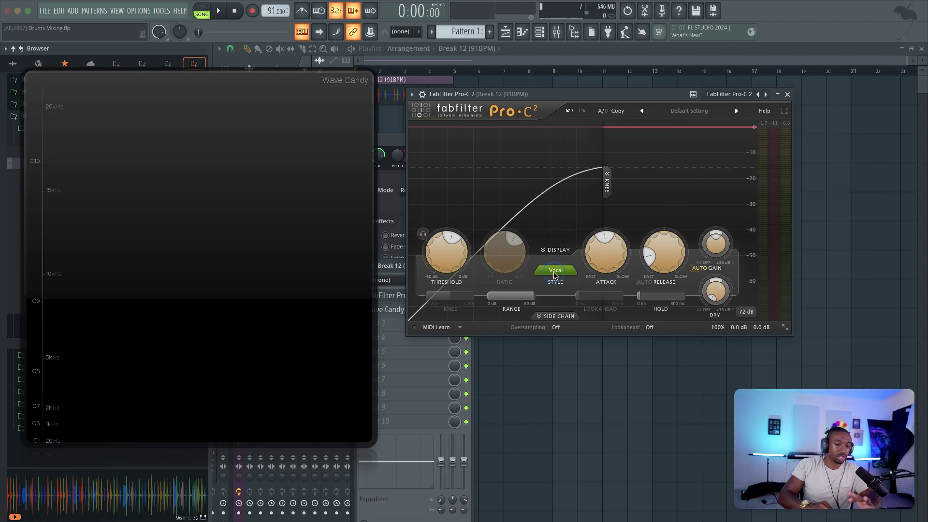
# Switch the compressor style to Opto and Bus, and return it to Vocal
pyautogui.click(555, 272)
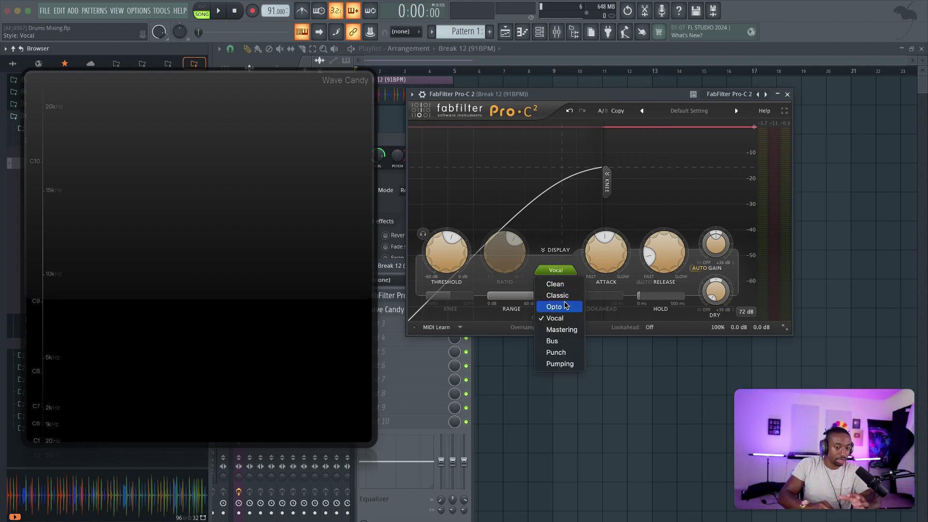
pyautogui.click(554, 306)
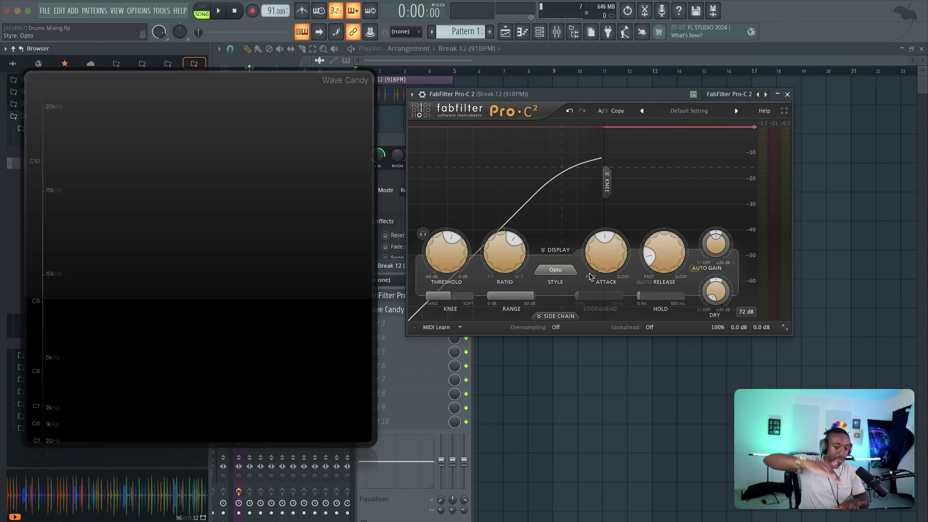
pyautogui.click(563, 271)
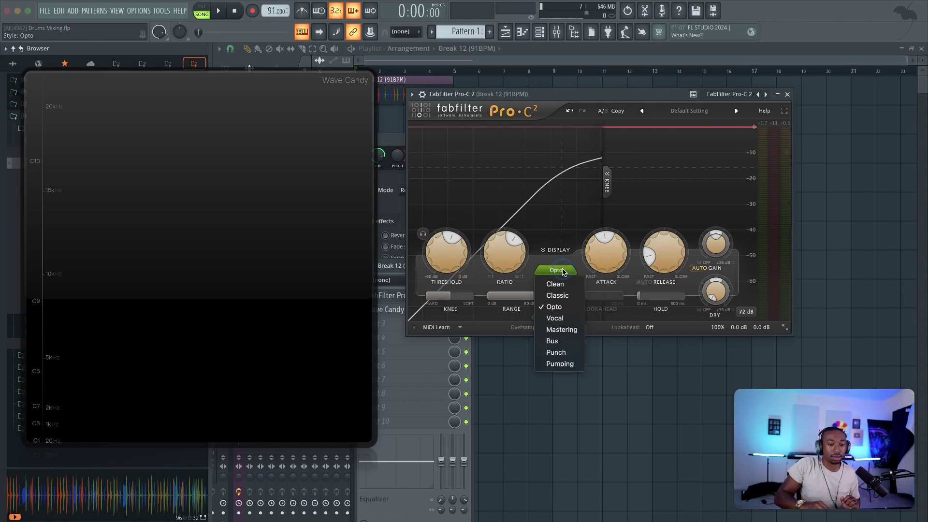
pyautogui.click(561, 342)
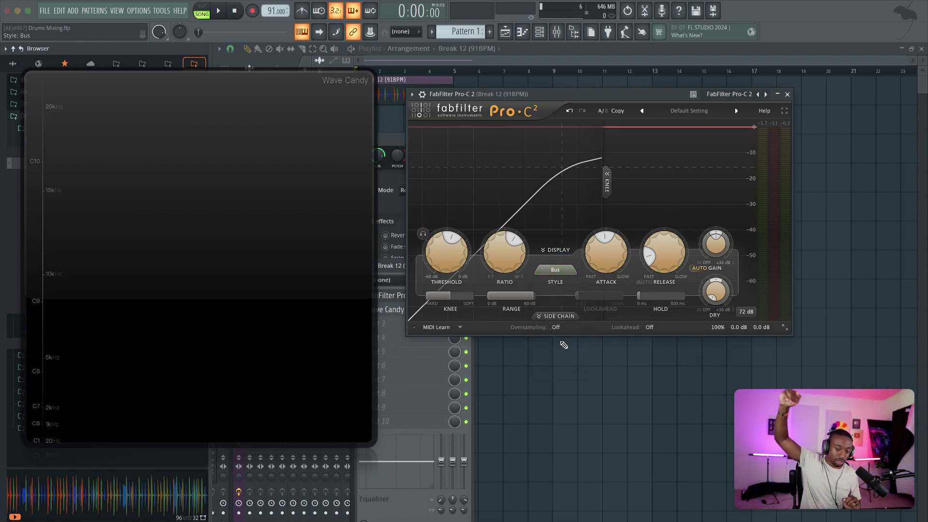
pyautogui.click(555, 270)
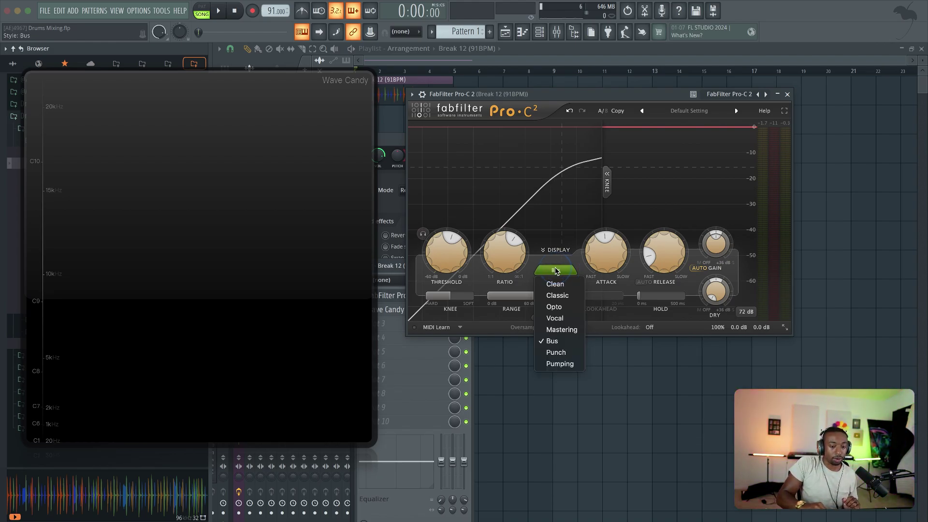
pyautogui.click(555, 318)
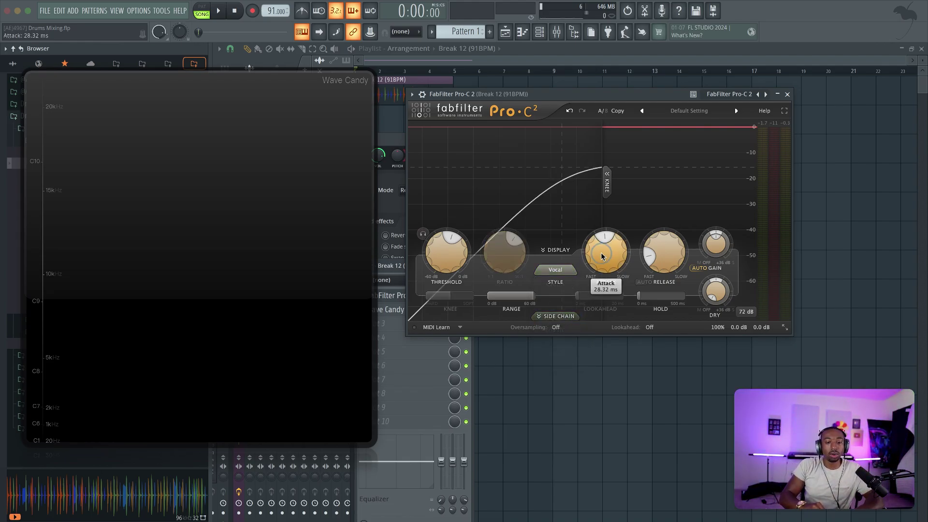
# Switch the compressor style from Vocal to Clean and lower the attack to its fastest setting
pyautogui.click(557, 271)
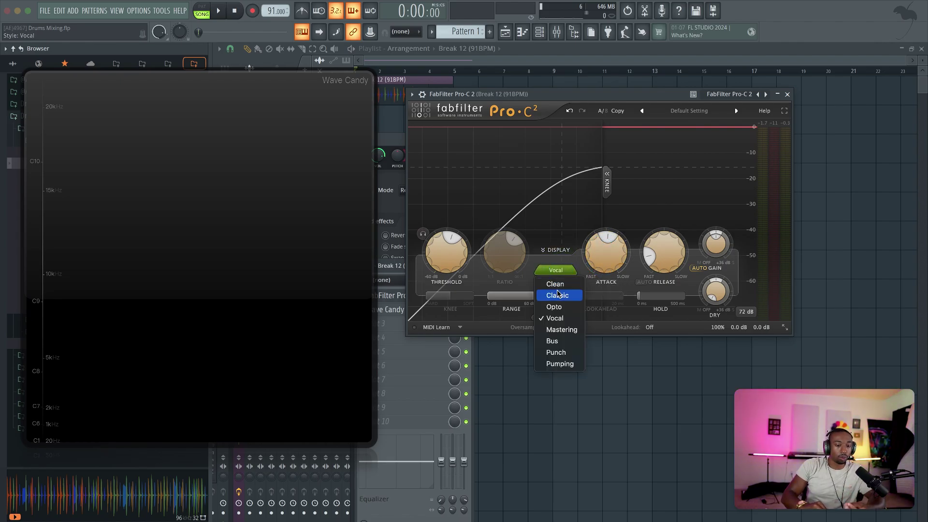
pyautogui.click(557, 285)
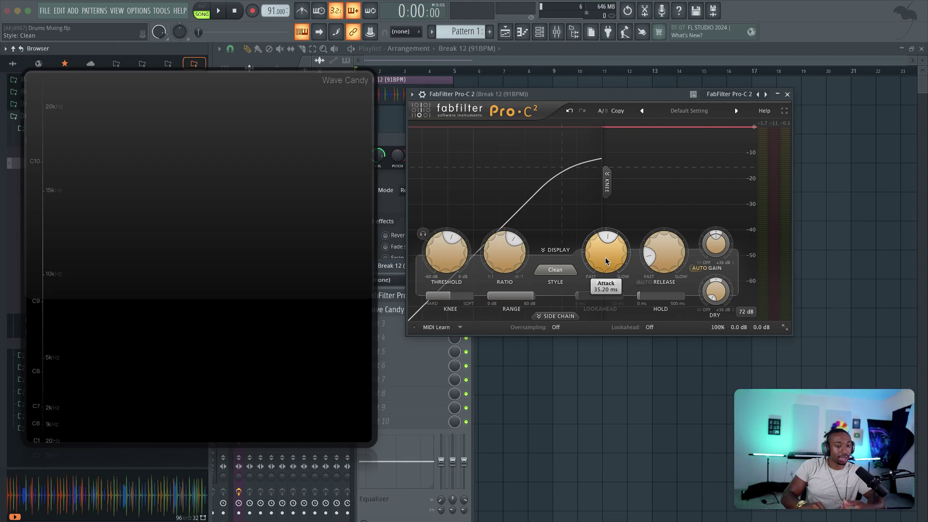
pyautogui.moveTo(605, 257)
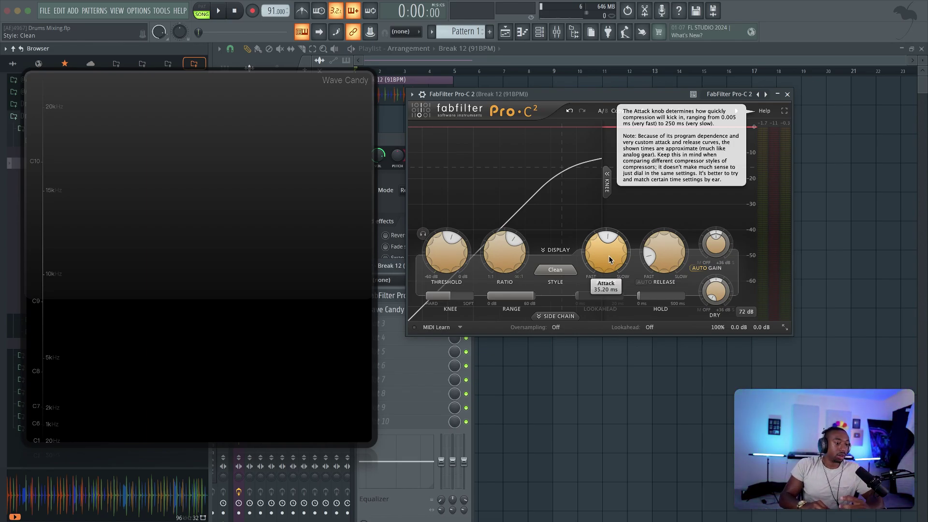
pyautogui.moveTo(609, 260); pyautogui.dragTo(608, 287)
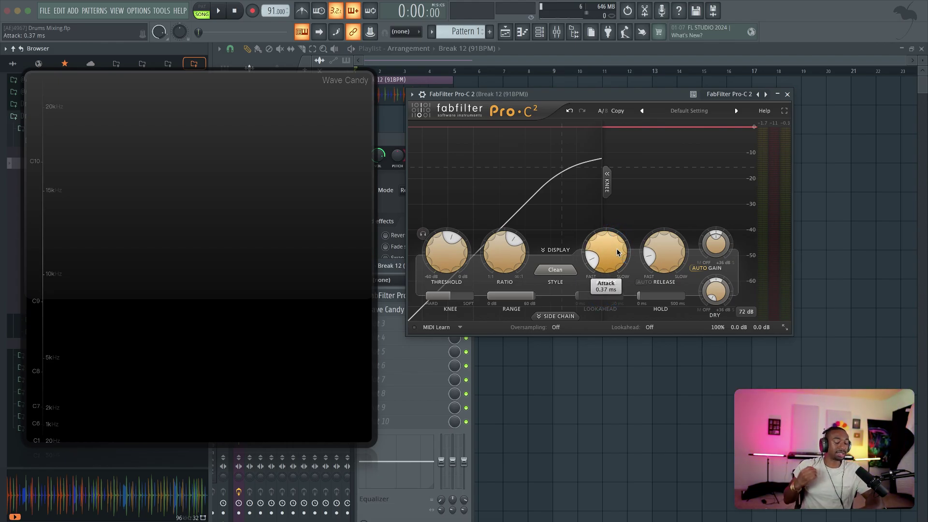
pyautogui.moveTo(617, 252); pyautogui.dragTo(617, 278)
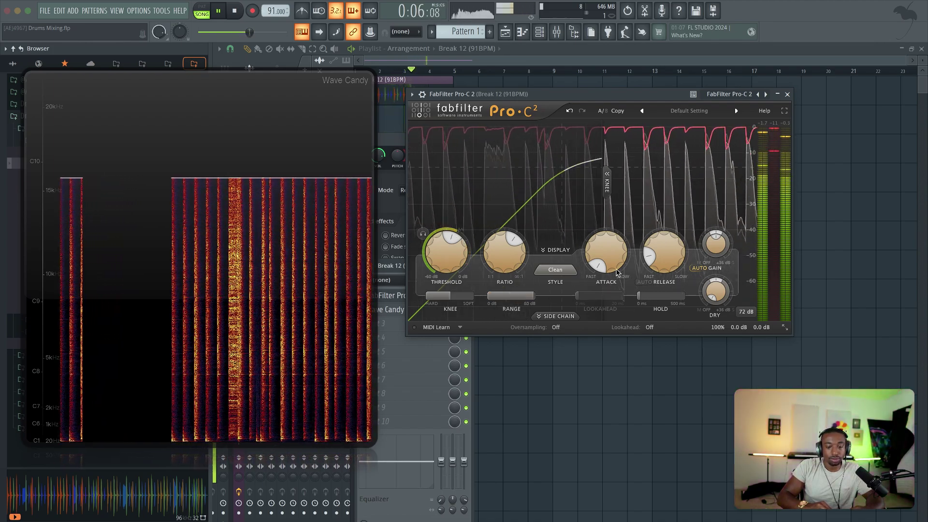
# Slow the attack to 119.39 ms during playback, replay the drum loop from the start and stop it
pyautogui.moveTo(611, 257); pyautogui.dragTo(598, 225)
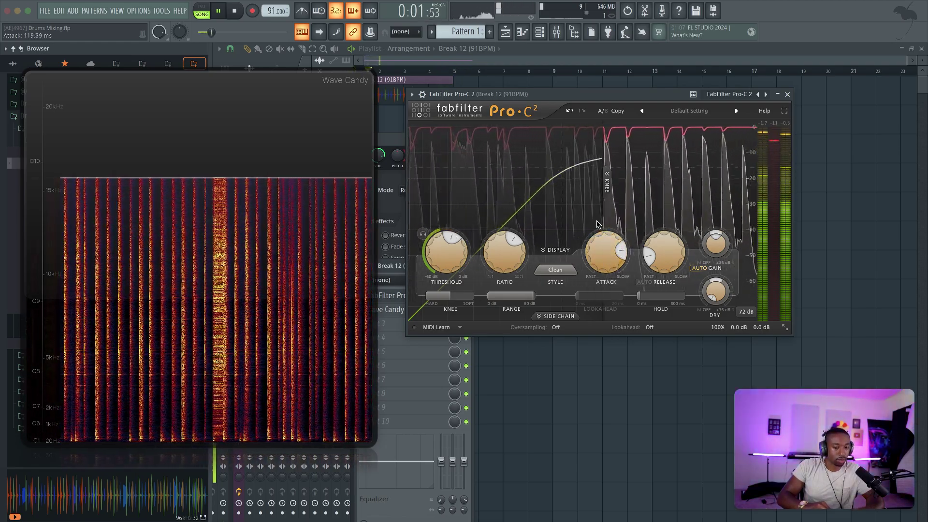
pyautogui.press('space')
pyautogui.press('space')
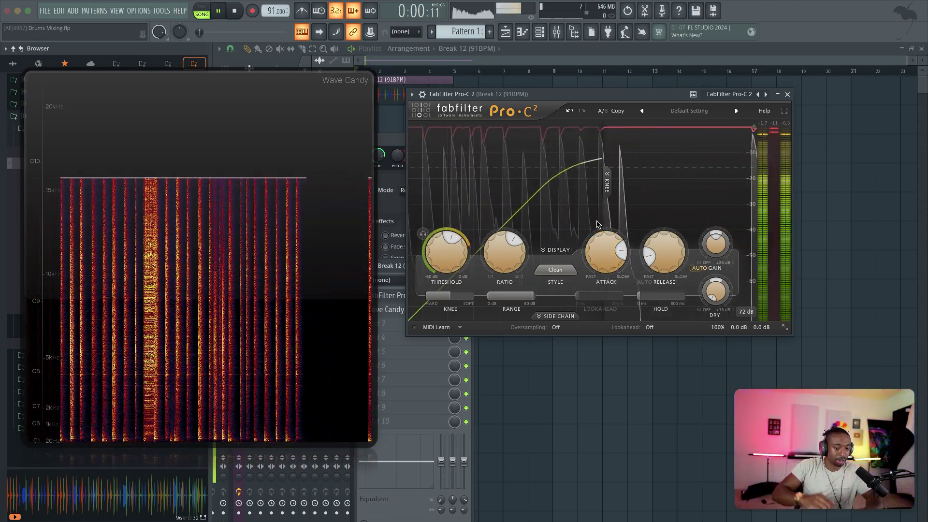
pyautogui.moveTo(618, 253)
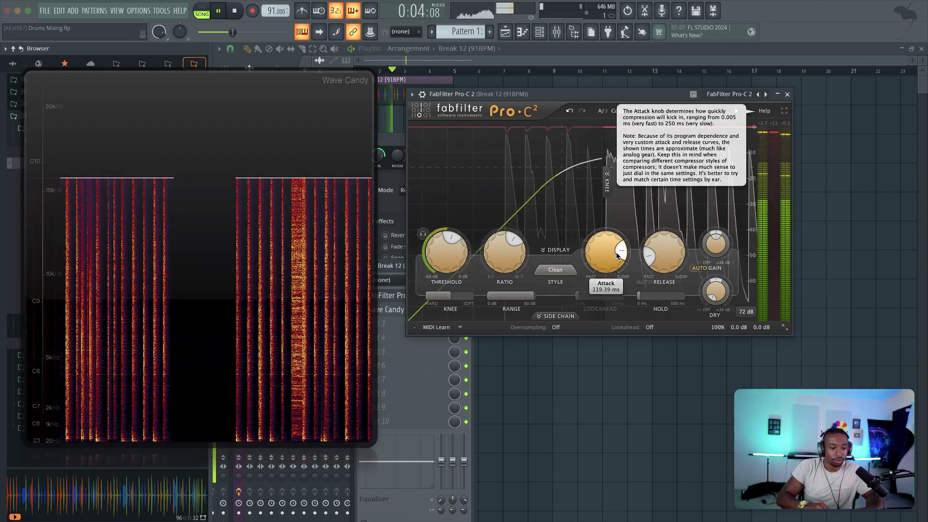
pyautogui.press('space')
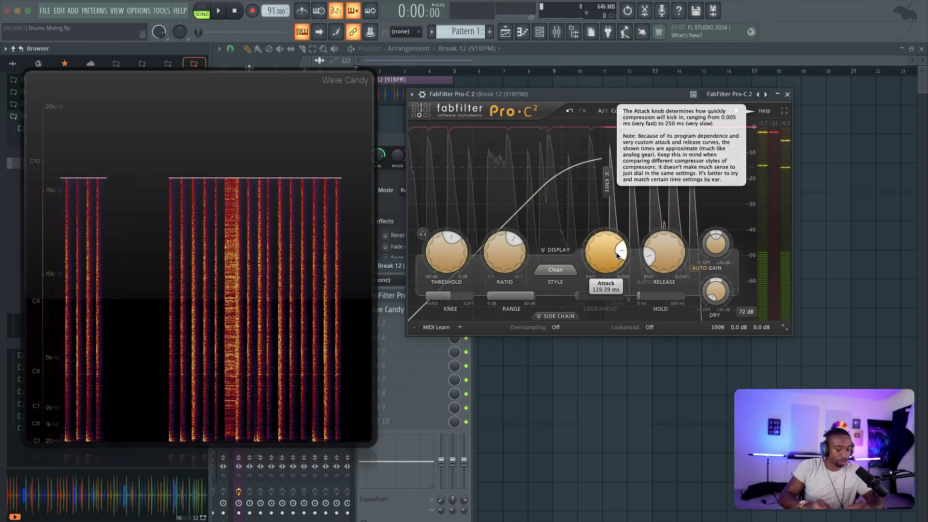
# Lower the attack to its 0.005 ms minimum and play the drum loop
pyautogui.scroll(-10, 611, 248)
pyautogui.scroll(-10, 608, 244)
pyautogui.press('space')
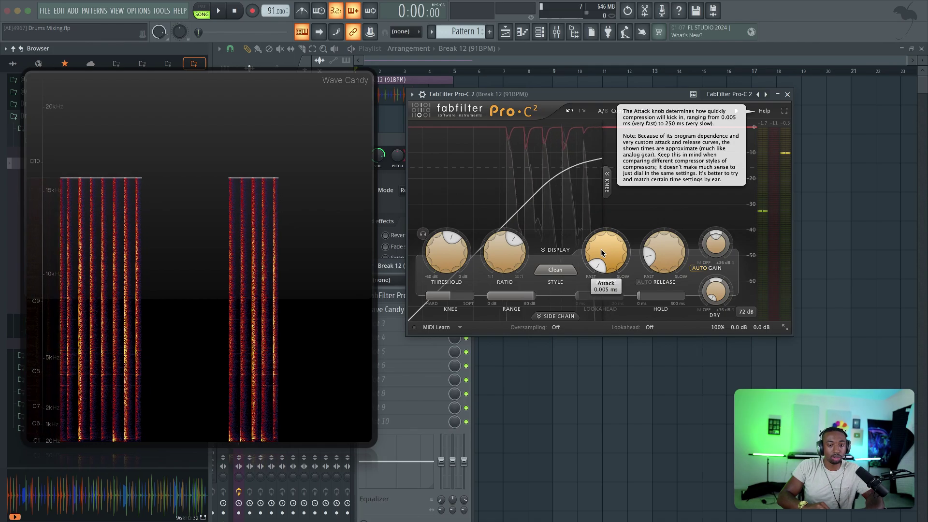
# Replay the drum loop, try a wet gain of +1.72 dB and bring it back to -0.06 dB
pyautogui.press('space')
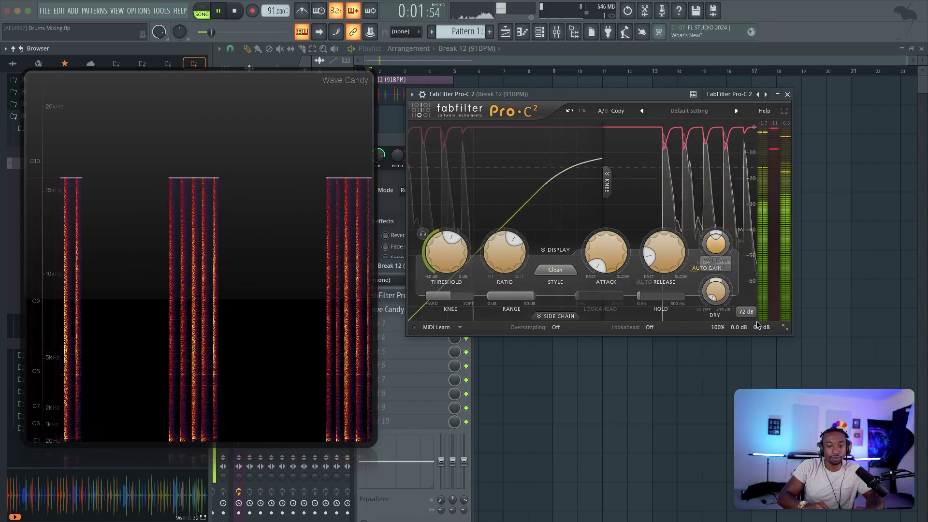
pyautogui.moveTo(716, 240); pyautogui.dragTo(720, 230)
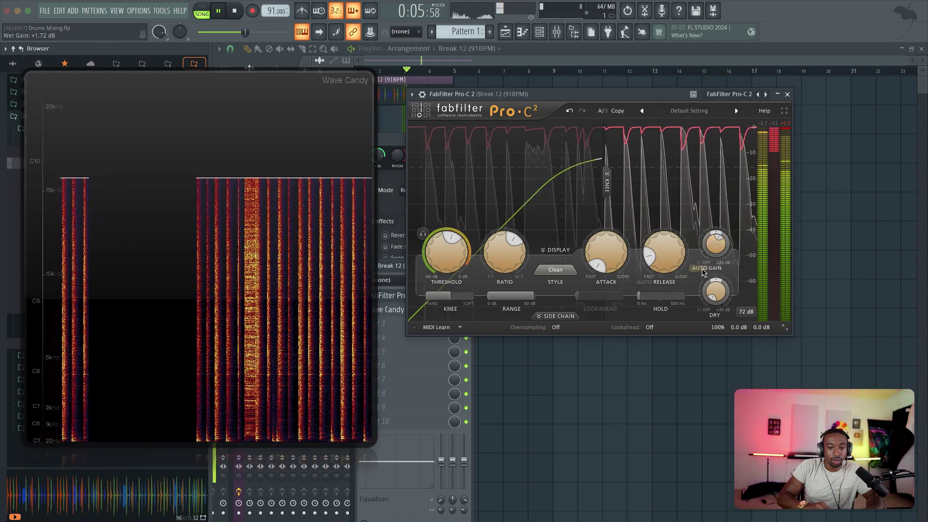
pyautogui.click(705, 269)
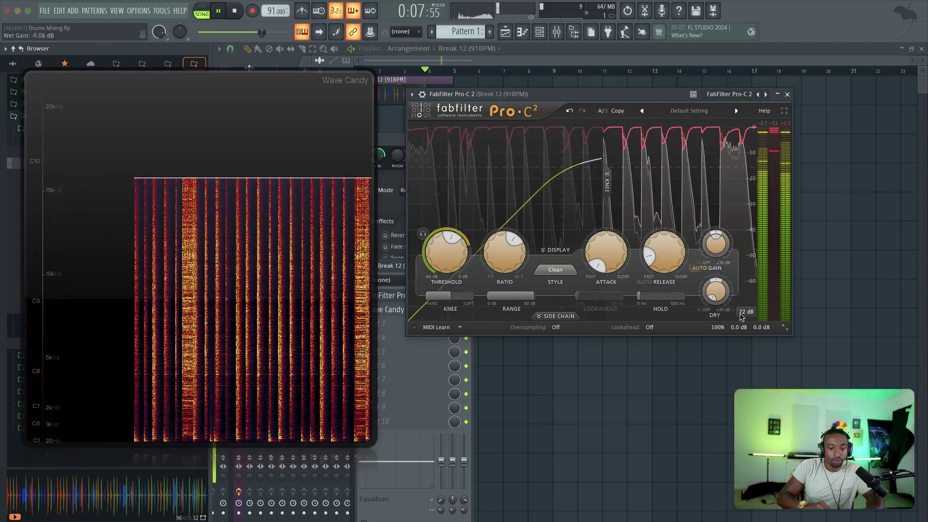
# Set the mix to 200% and reduce the output level to -4.13 dB, then stop playback
pyautogui.moveTo(739, 314)
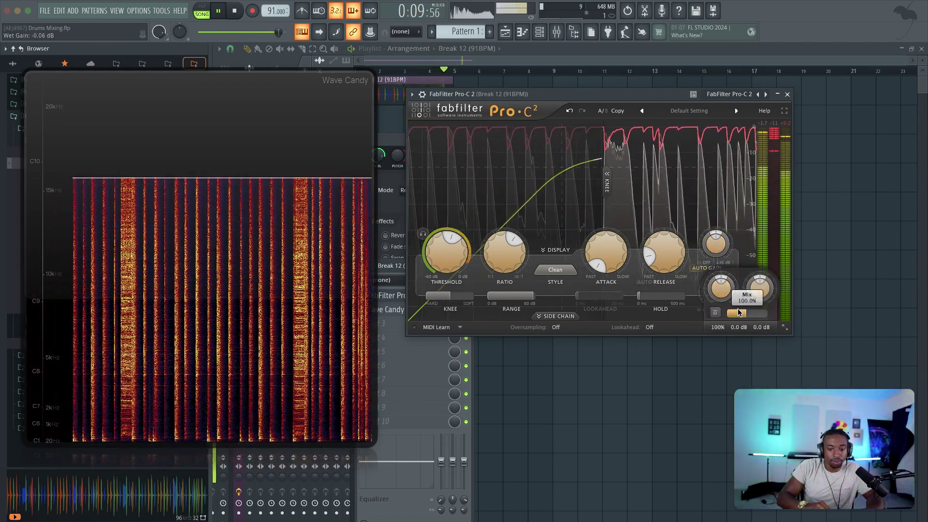
pyautogui.moveTo(738, 312); pyautogui.dragTo(827, 301)
pyautogui.press('space')
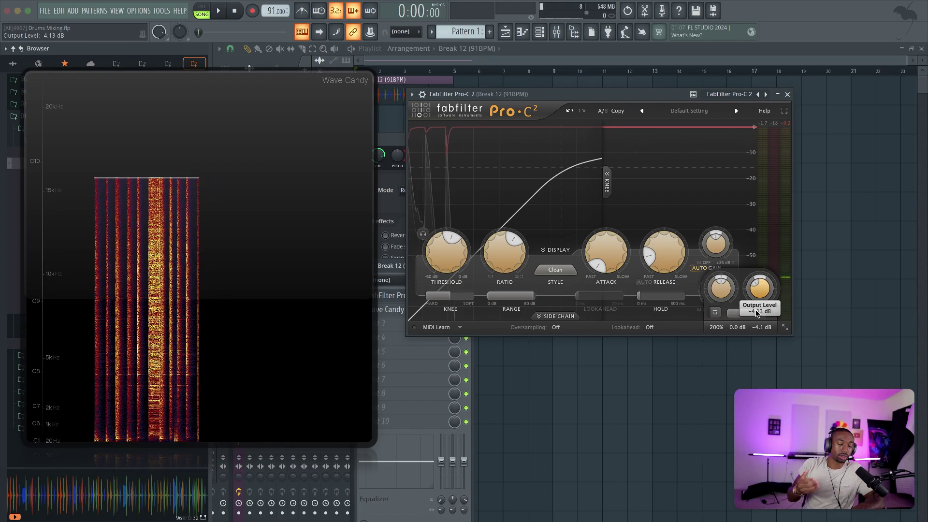
# Play the drum loop twice from the start to hear the 200% mix at the reduced output level
pyautogui.press('space')
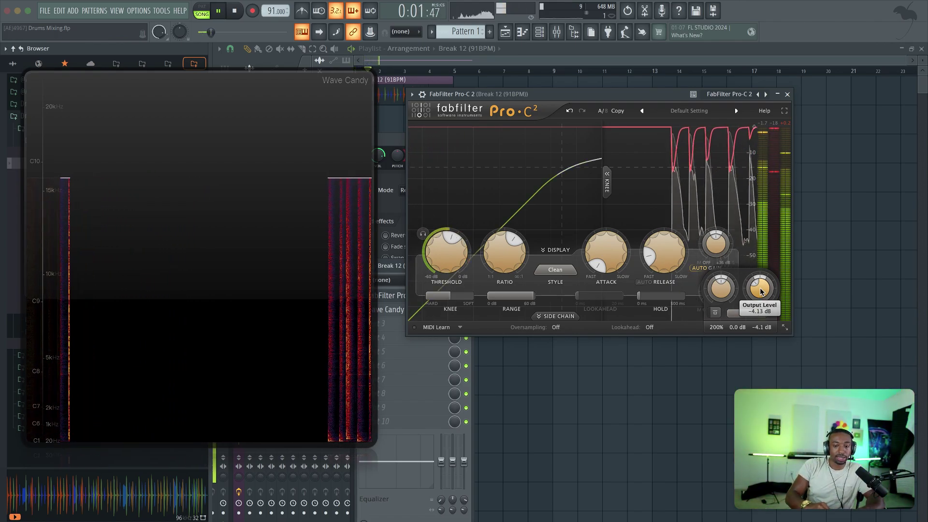
pyautogui.press('space')
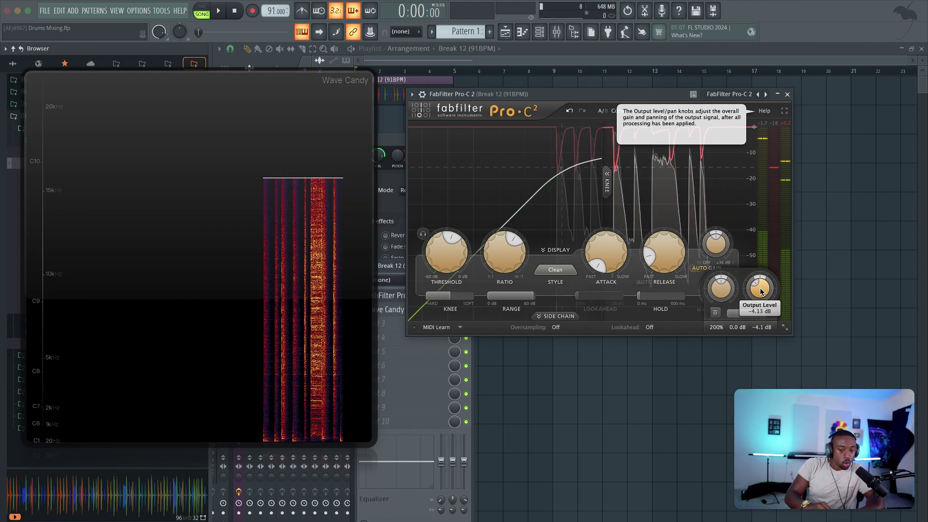
pyautogui.press('space')
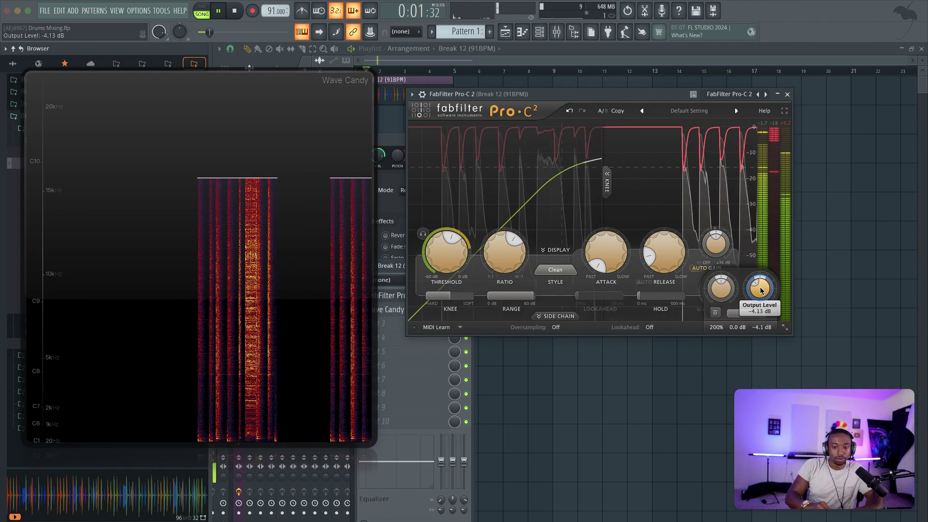
# Set the output level to -2.4 dB, try an input level of about +6 dB, stop playback and reset the input to 0.0 dB
pyautogui.moveTo(760, 290); pyautogui.dragTo(761, 283)
pyautogui.scroll(-1, 761, 284)
pyautogui.moveTo(759, 285); pyautogui.dragTo(751, 256)
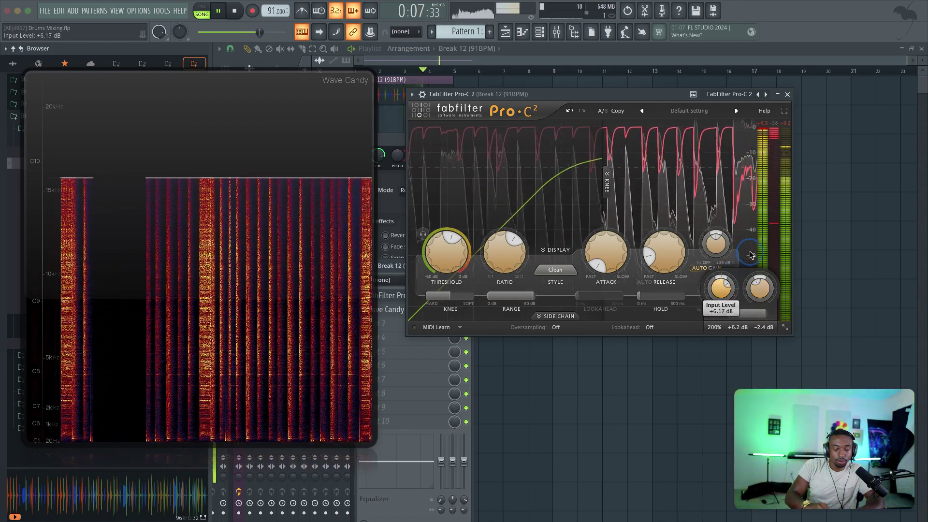
pyautogui.press('space')
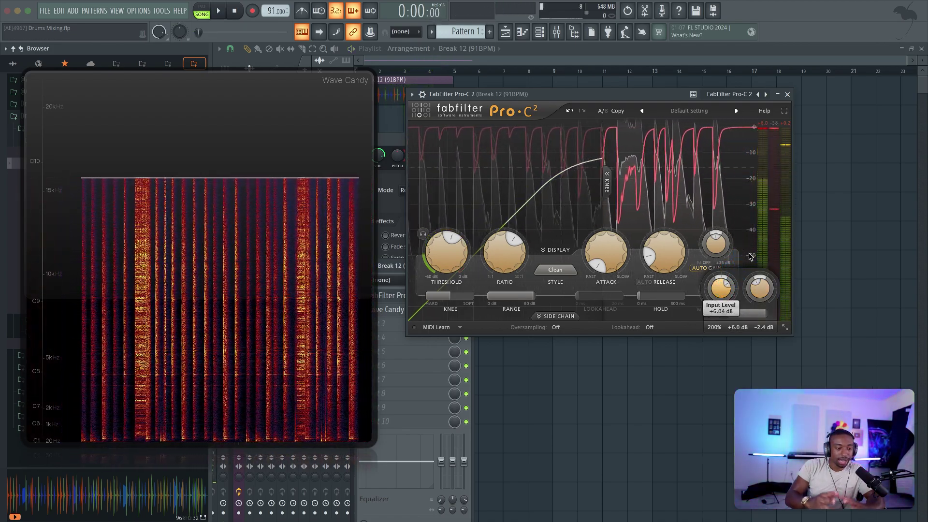
pyautogui.doubleClick(721, 288)
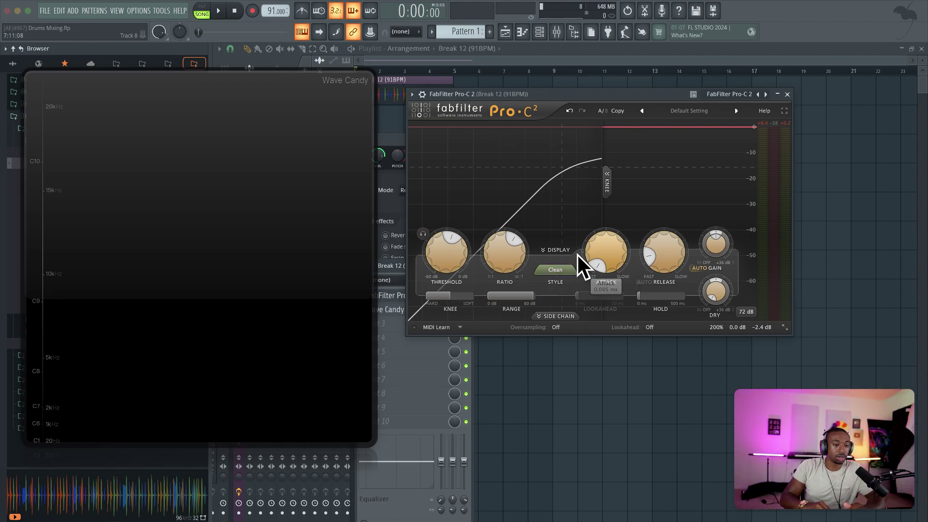
# Slow the attack to 32.14 ms and raise the threshold to 0.00 dB
pyautogui.moveTo(604, 261)
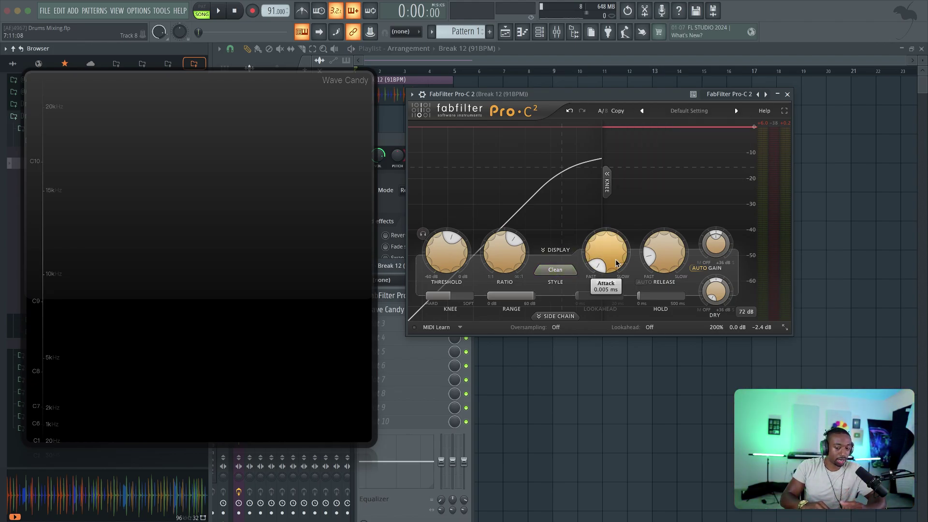
pyautogui.moveTo(616, 263); pyautogui.dragTo(606, 226)
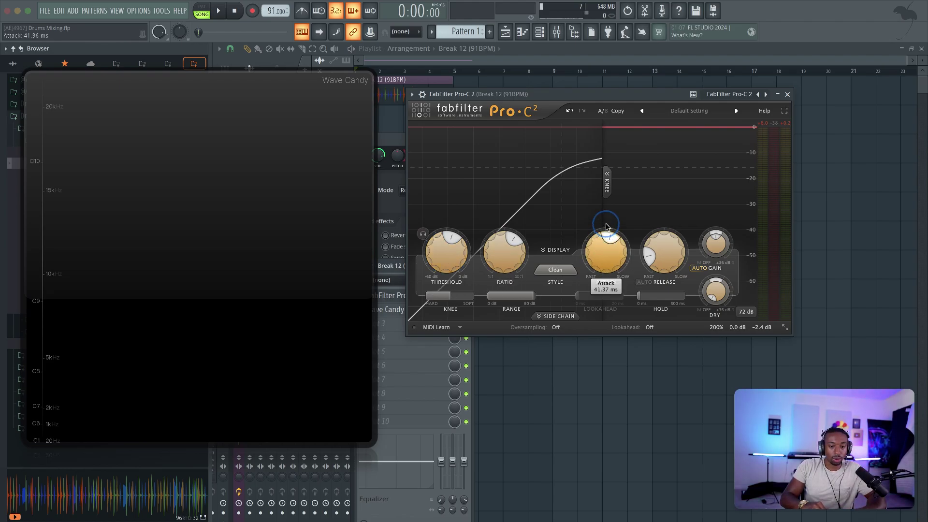
pyautogui.moveTo(439, 251); pyautogui.dragTo(472, 176)
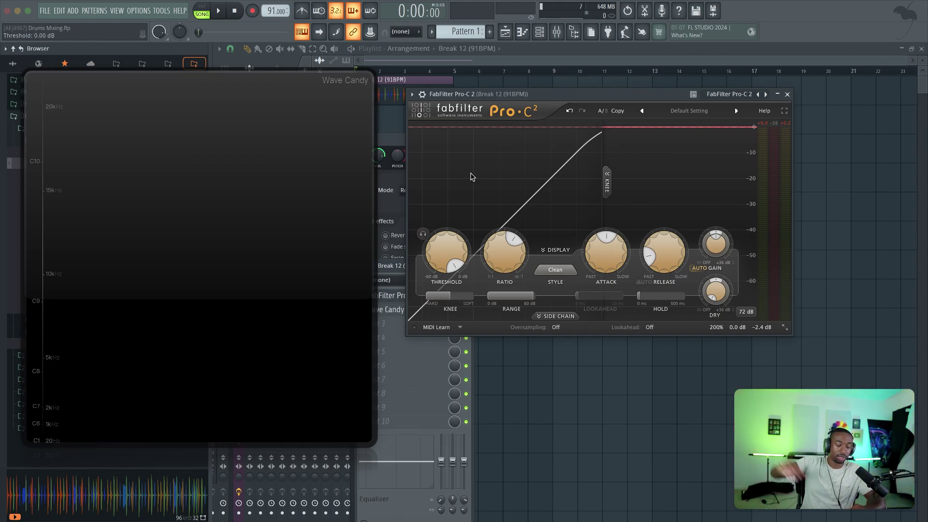
# Review the ratio and attack controls and lower the attack close to its fastest setting
pyautogui.moveTo(503, 252)
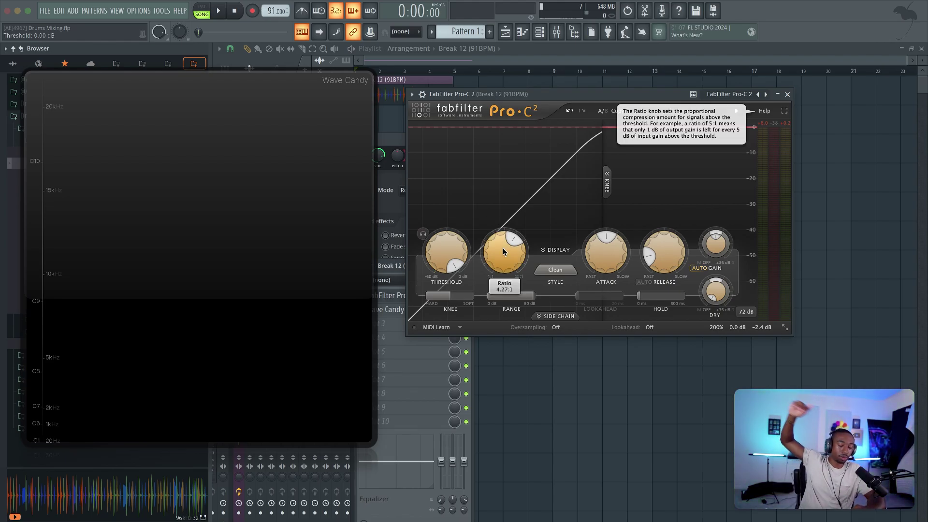
pyautogui.moveTo(590, 265)
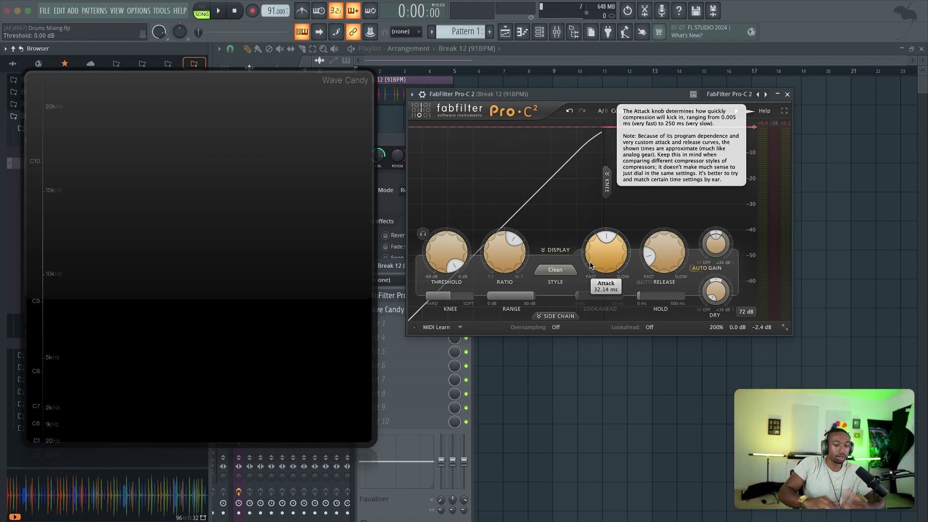
pyautogui.moveTo(608, 258); pyautogui.dragTo(605, 309)
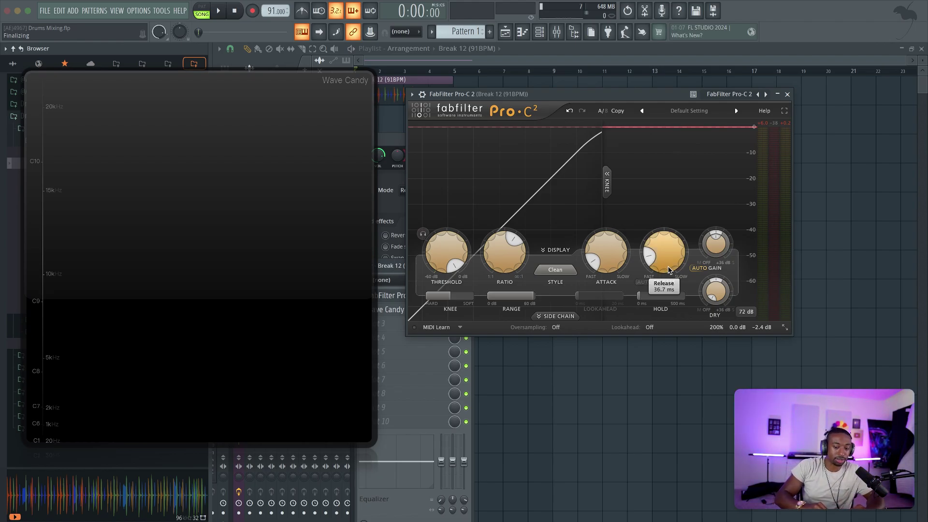
# Vary the release between about 24 and 48 ms and settle on 40.8 ms
pyautogui.scroll(2, 669, 253)
pyautogui.scroll(3, 670, 250)
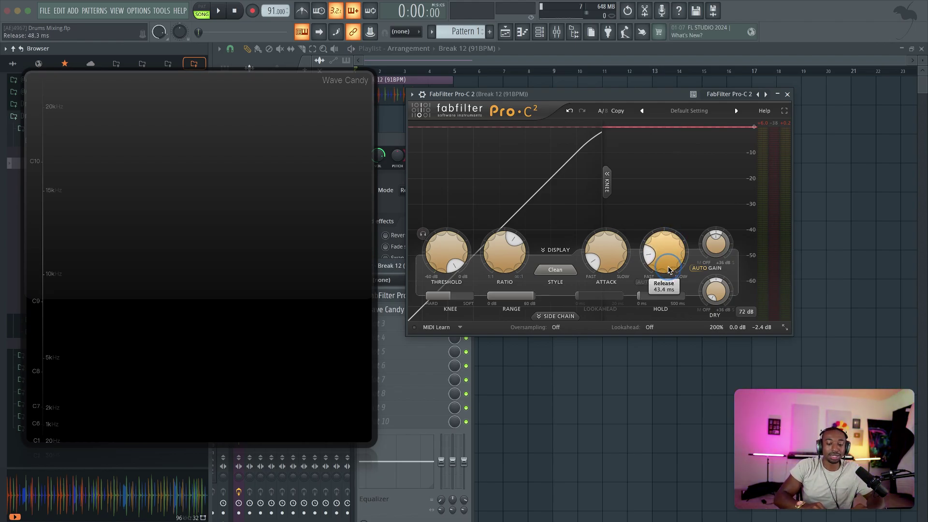
pyautogui.moveTo(669, 270); pyautogui.dragTo(664, 248)
pyautogui.scroll(-3, 669, 264)
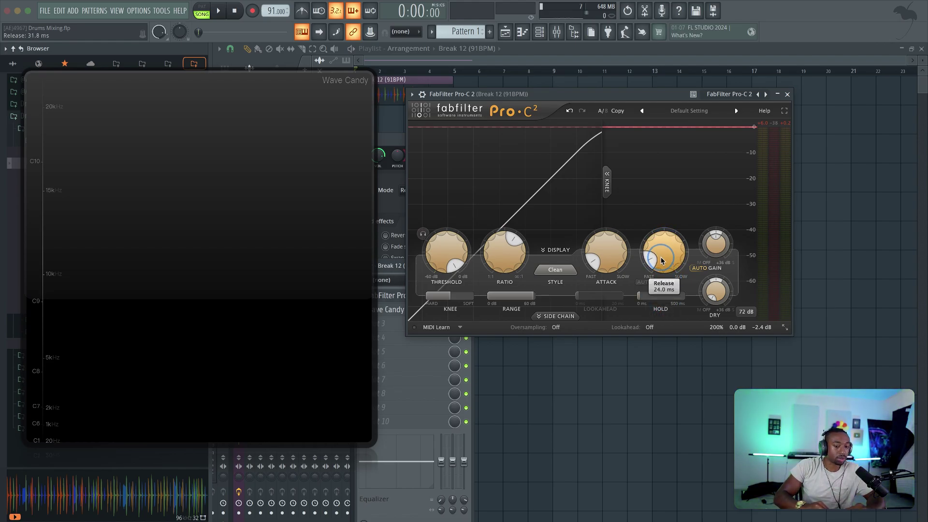
pyautogui.moveTo(661, 261); pyautogui.dragTo(670, 245)
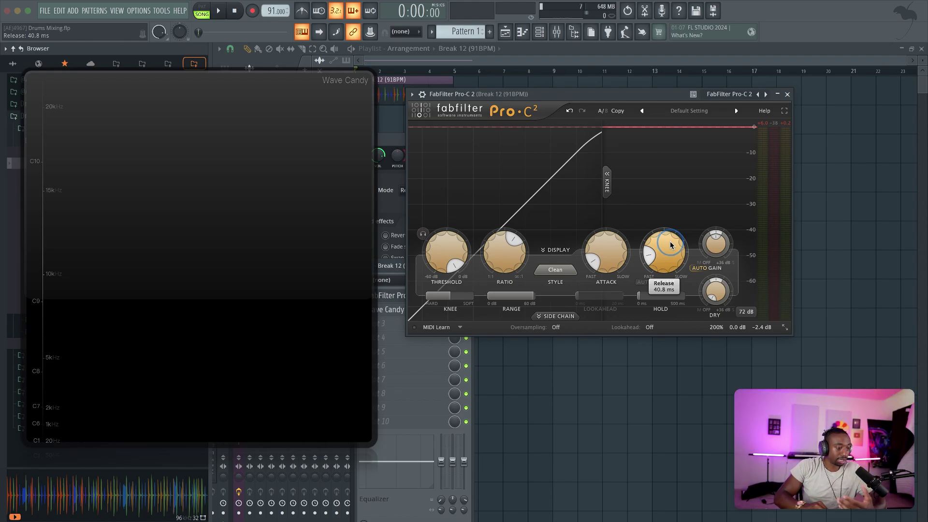